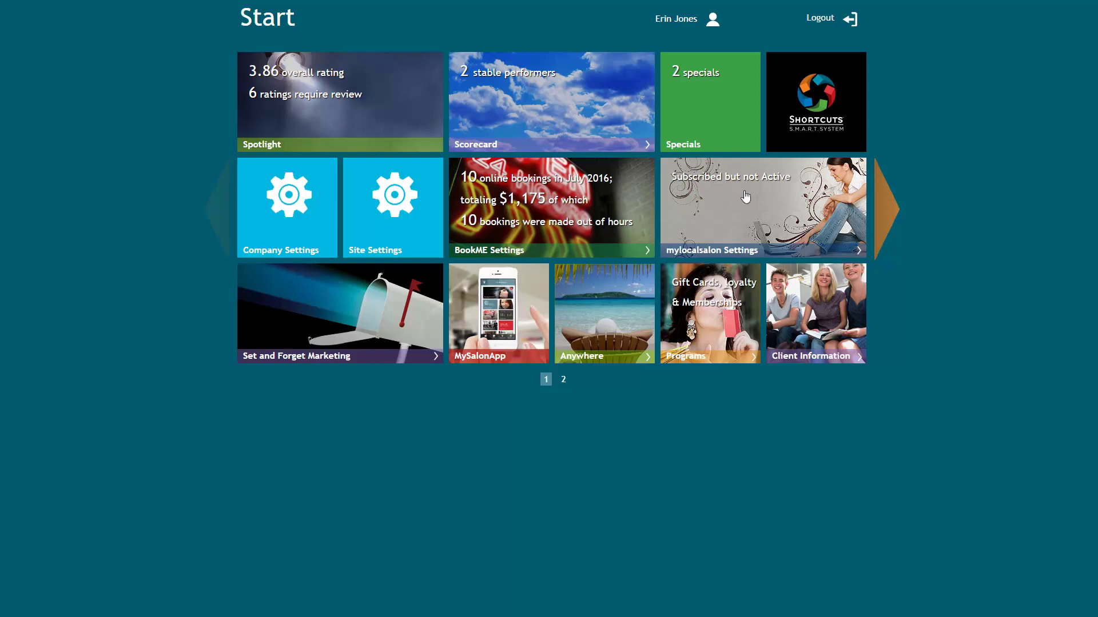
- Open the Peppermint Park Forms page listing the Spa and Clinic Consultation Forms
click(815, 309)
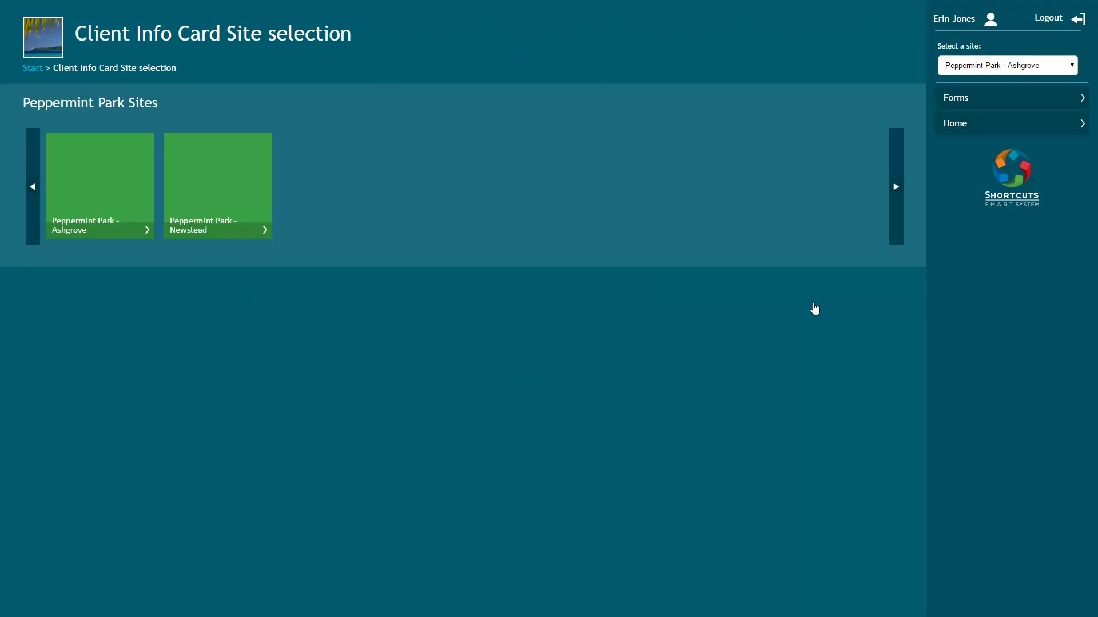
click(981, 102)
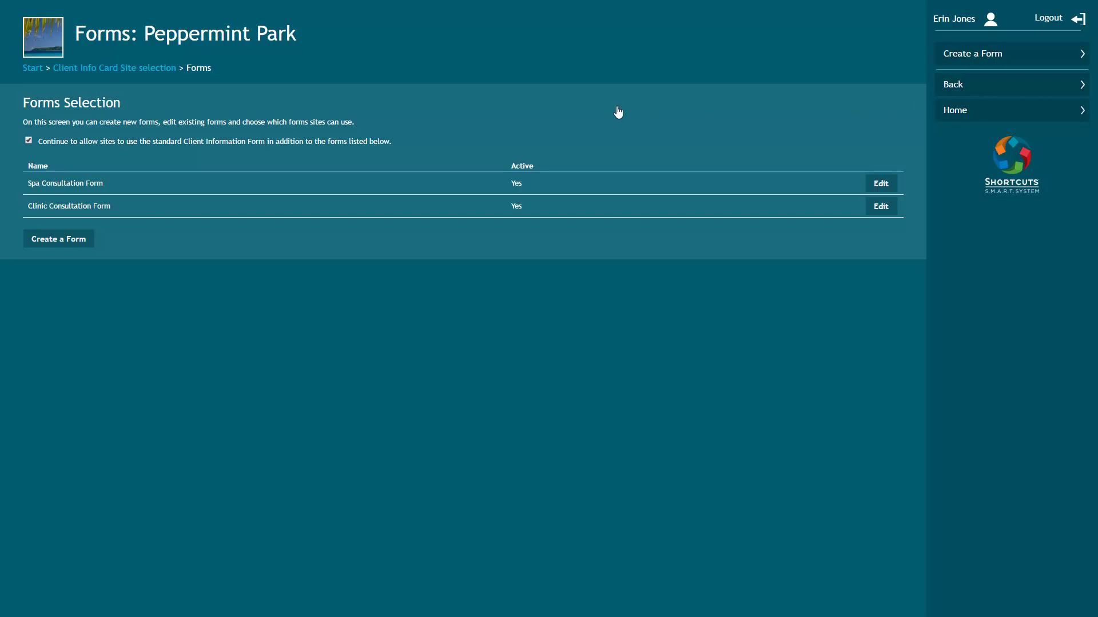
- Create a new form named 'Massage Consultation Form' and mark it Active
click(60, 243)
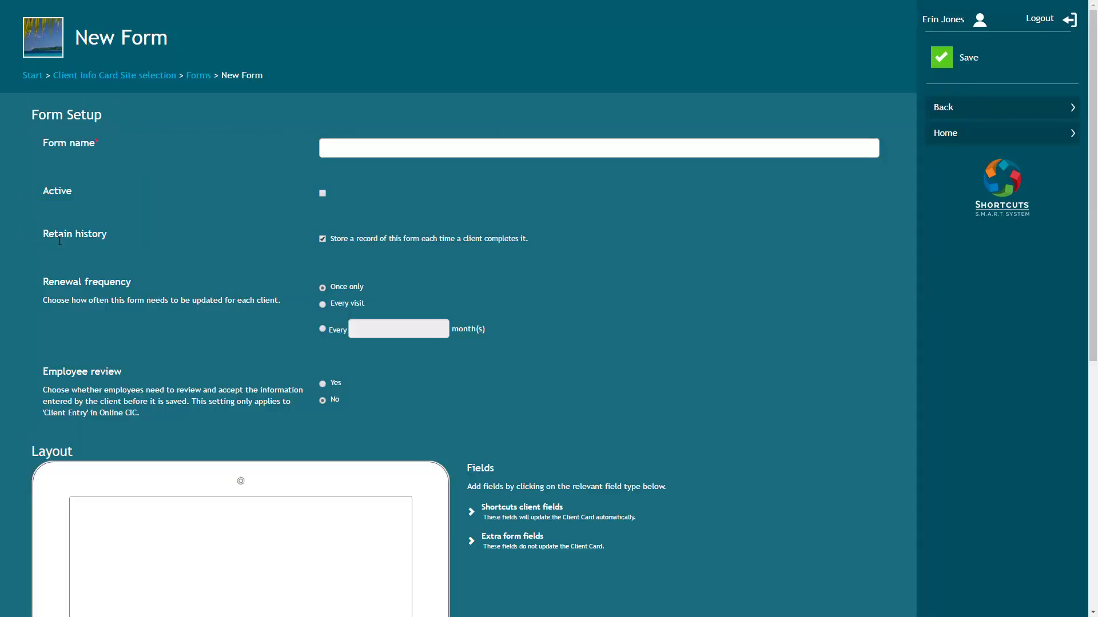
click(373, 147)
text(Massage Consultation Form)
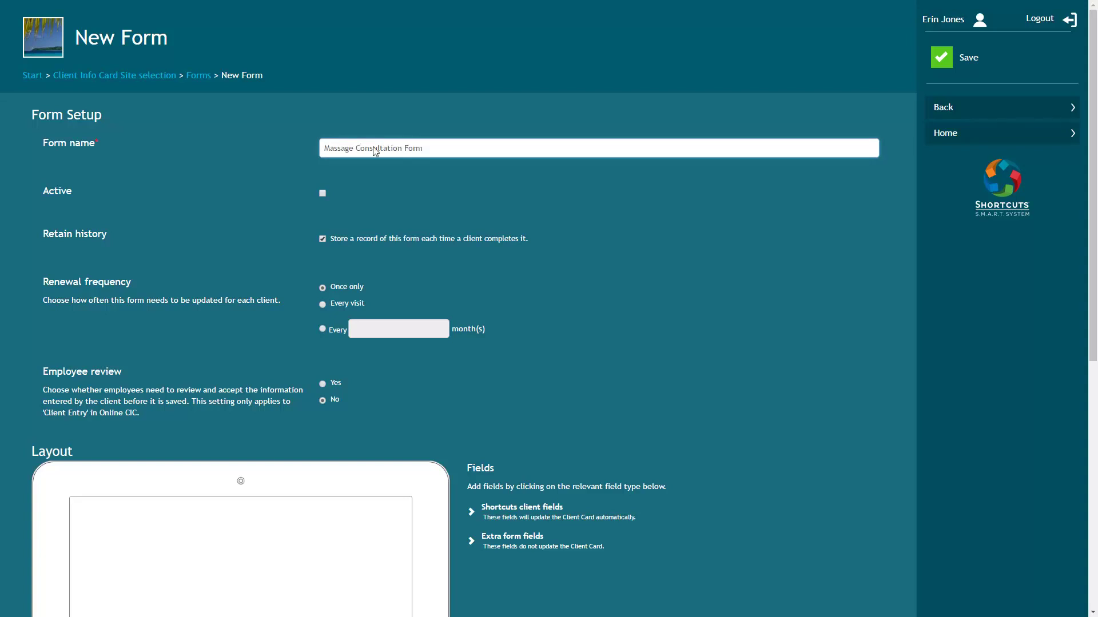
click(321, 194)
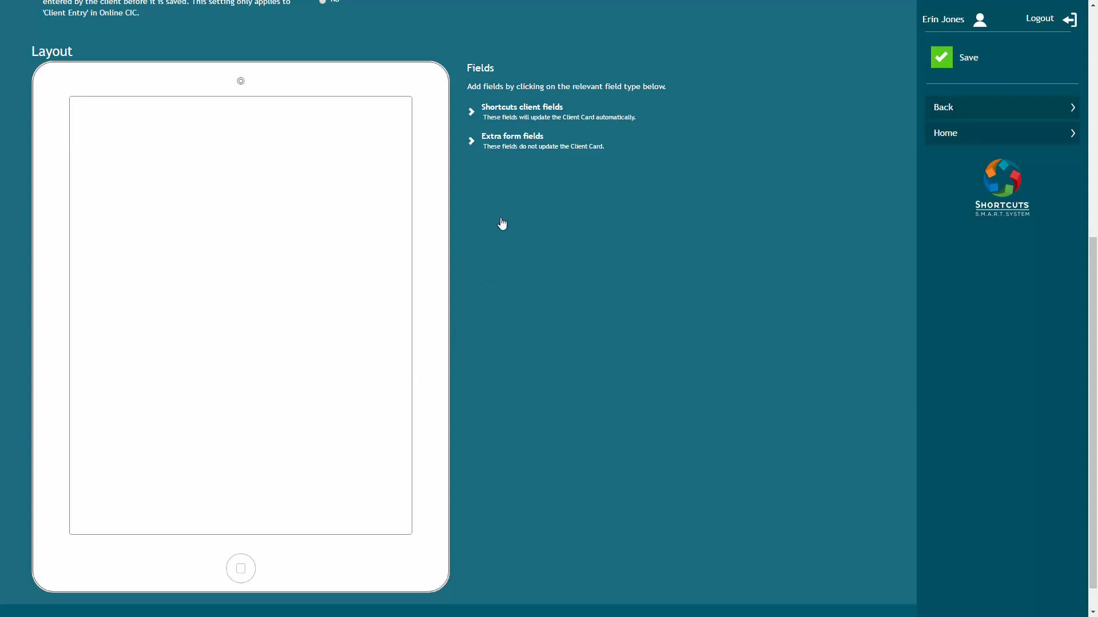
- Expand the Shortcuts client fields and Extra form fields lists in the Fields panel
click(509, 111)
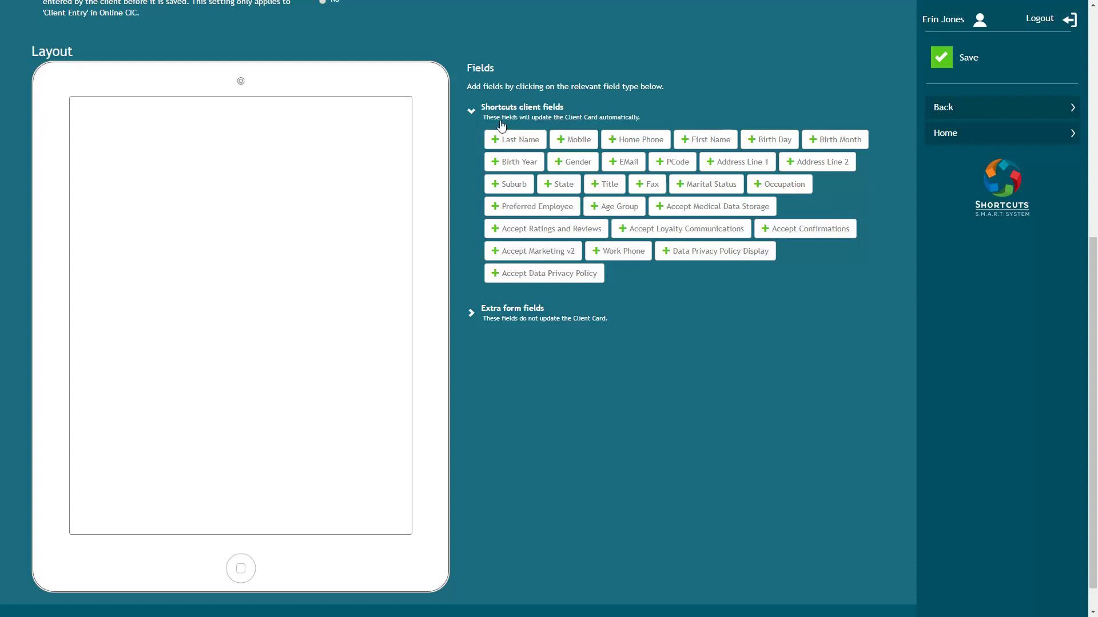
click(478, 315)
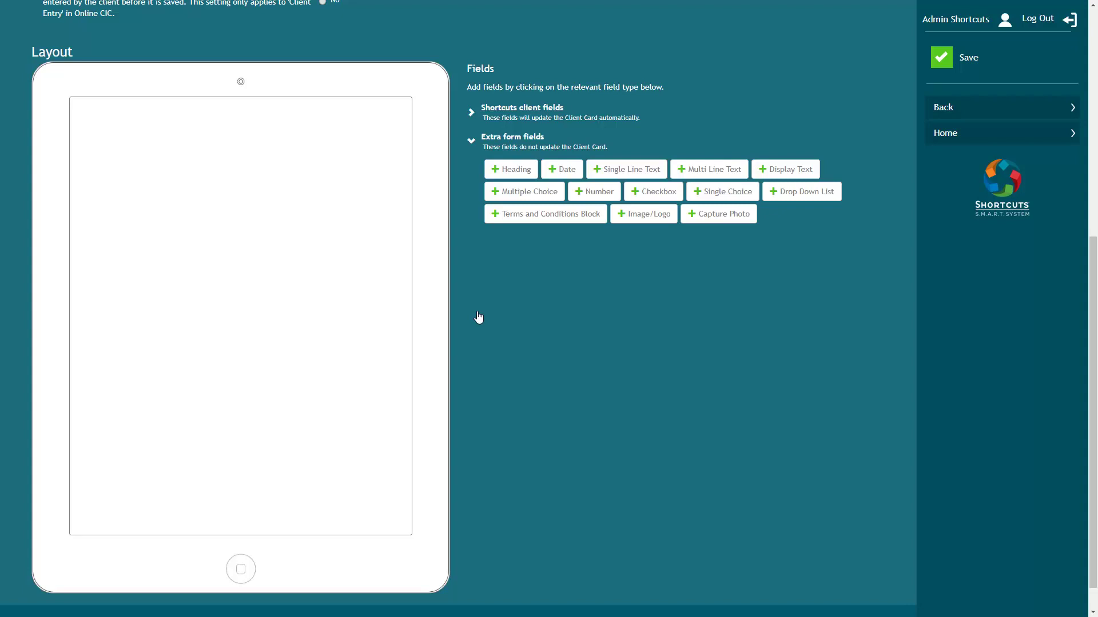
- Add an Image/Logo field with peppermint.png, aligned to Centre
click(642, 217)
click(507, 321)
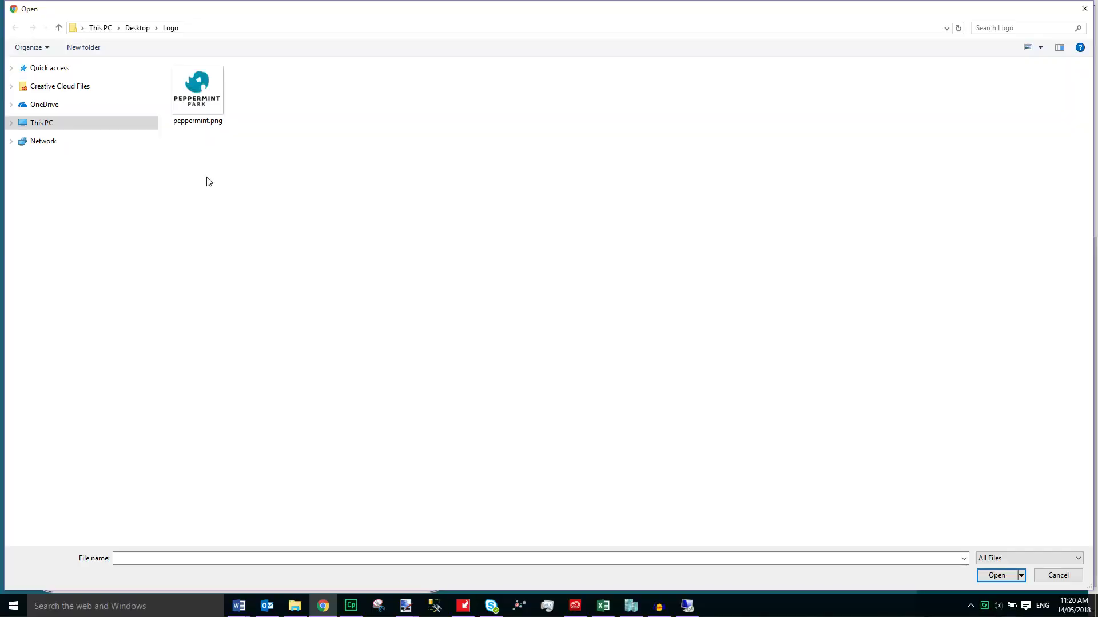
click(197, 92)
click(996, 575)
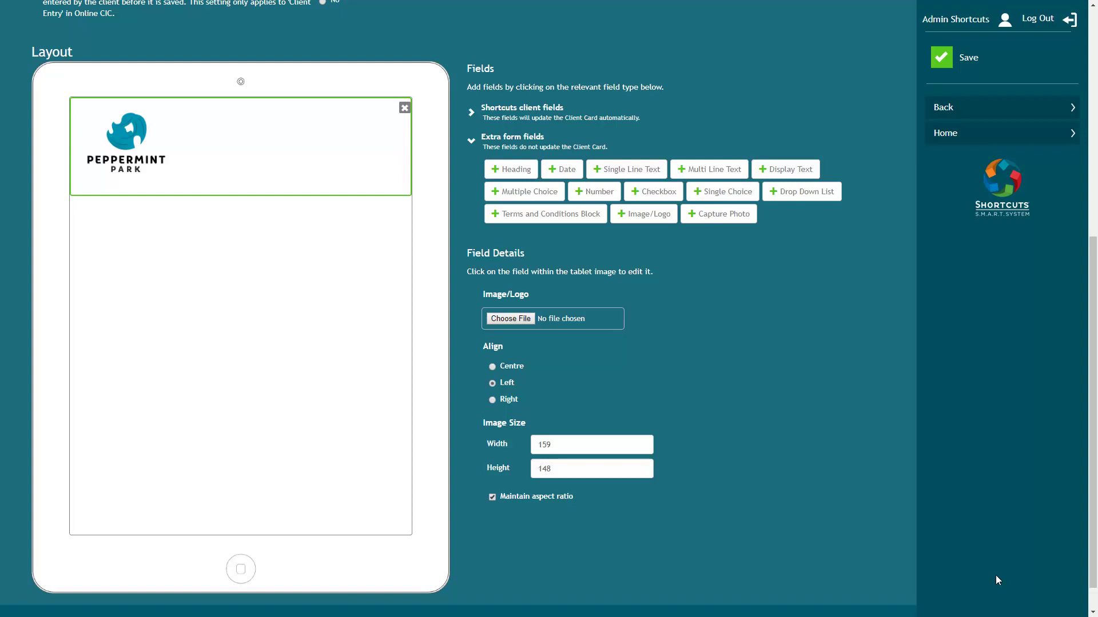
click(493, 367)
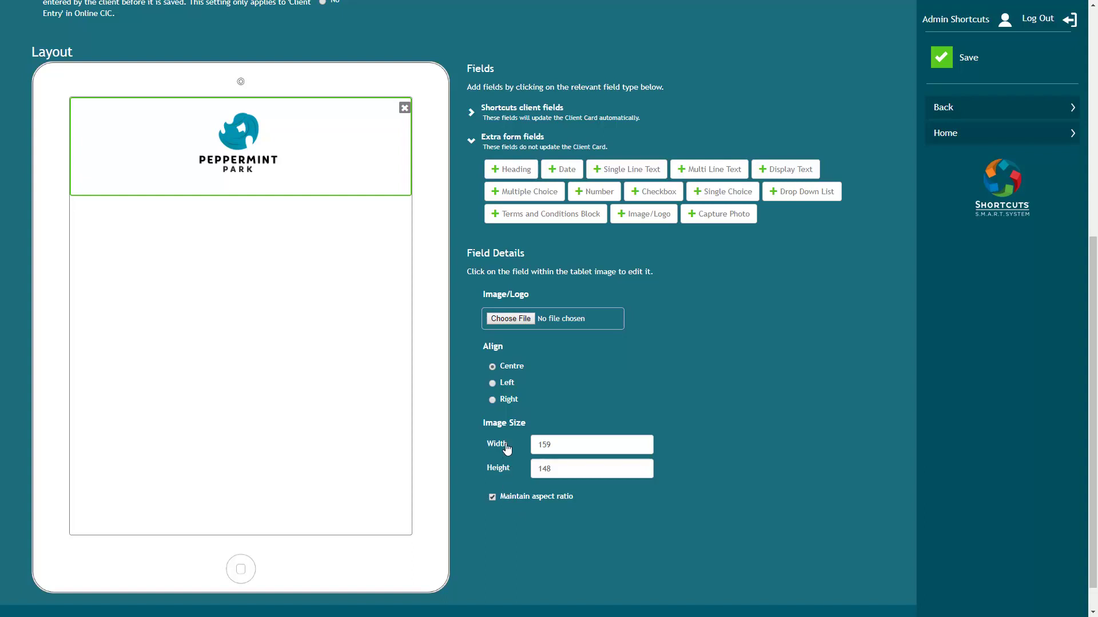
- Add a heading reading 'Massage Consultation Form' below the logo
click(506, 171)
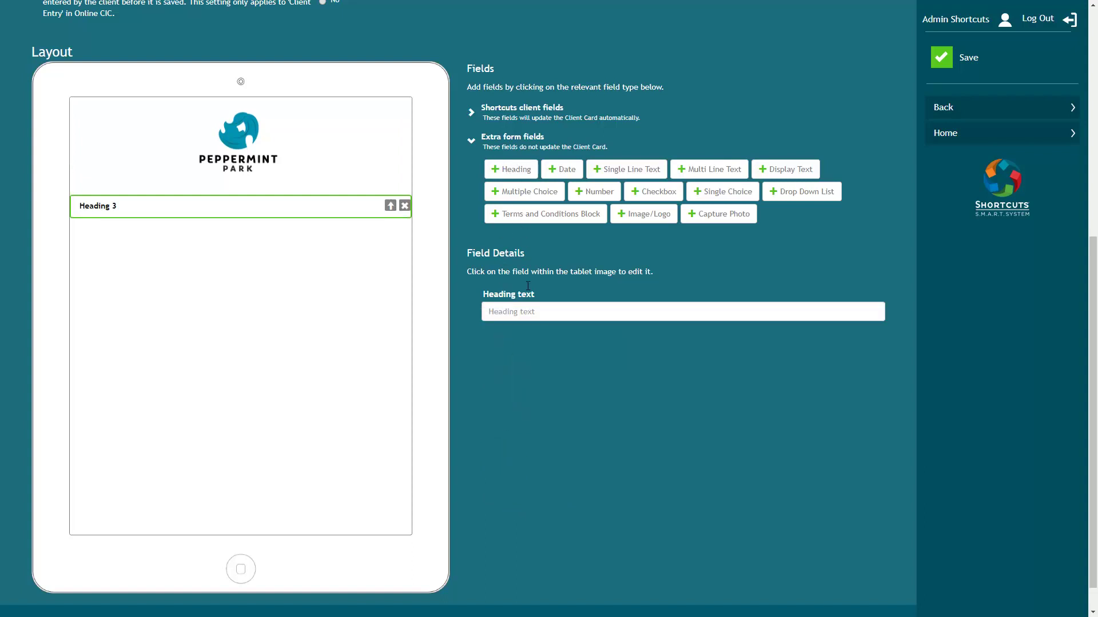
click(528, 312)
text(Massage Consultation Form)
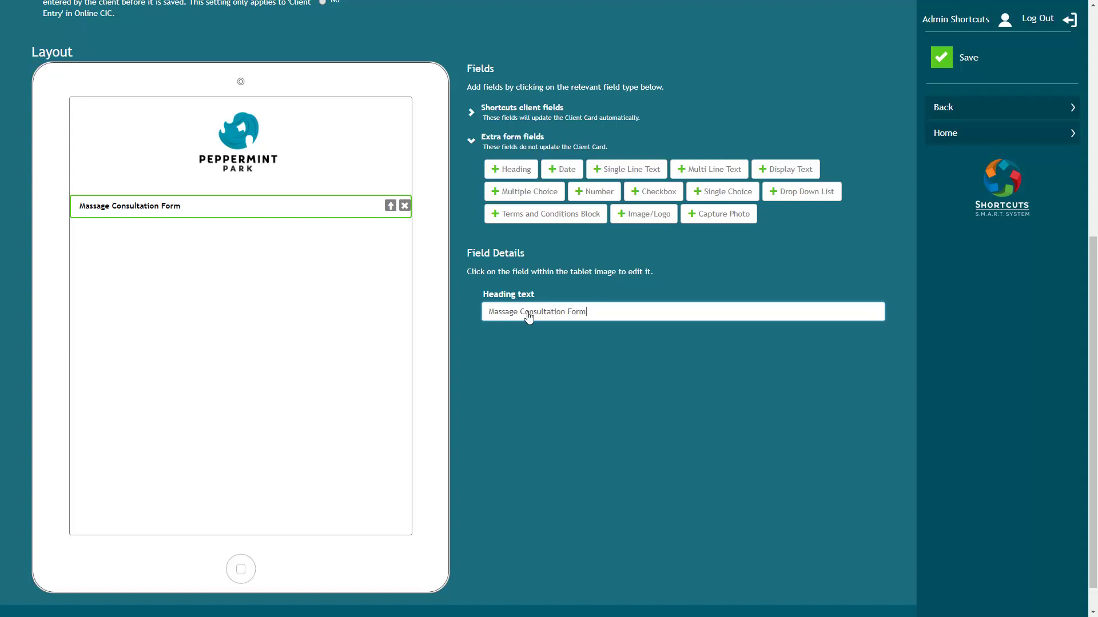
- Add Last Name, First Name and Mobile client fields to the form
click(485, 112)
click(511, 140)
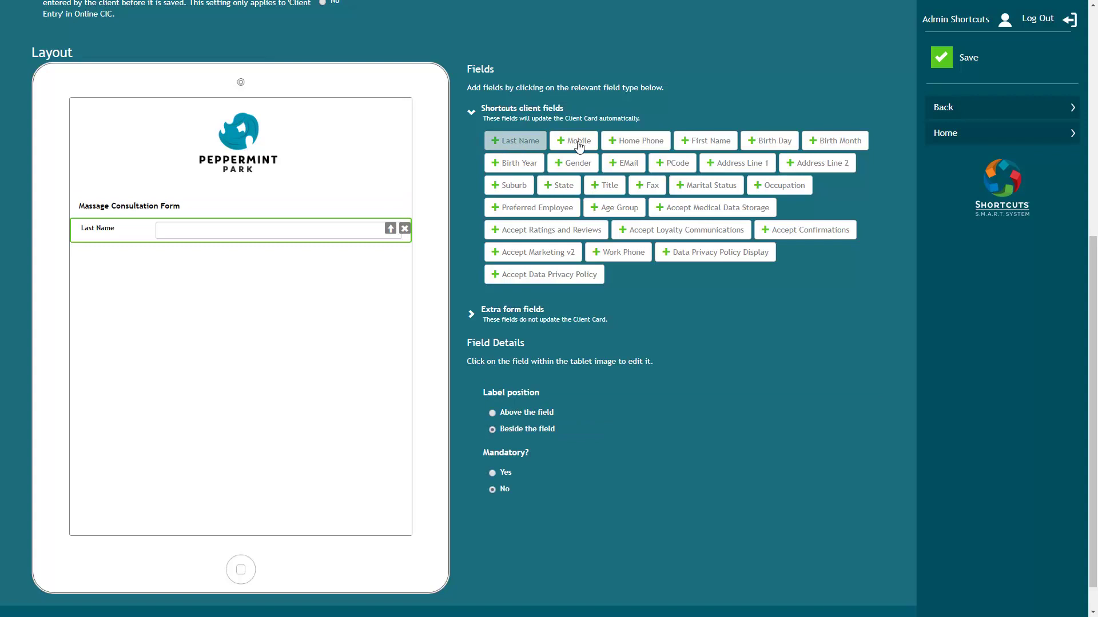
click(710, 143)
click(575, 146)
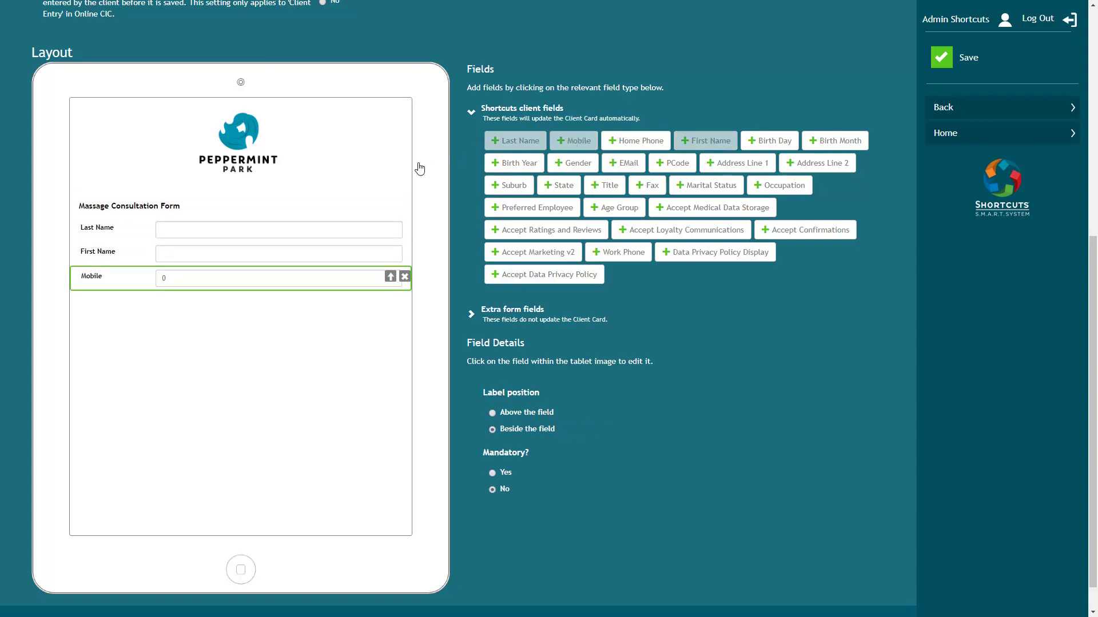
- Move First Name above Last Name and make First Name and Last Name mandatory
click(342, 257)
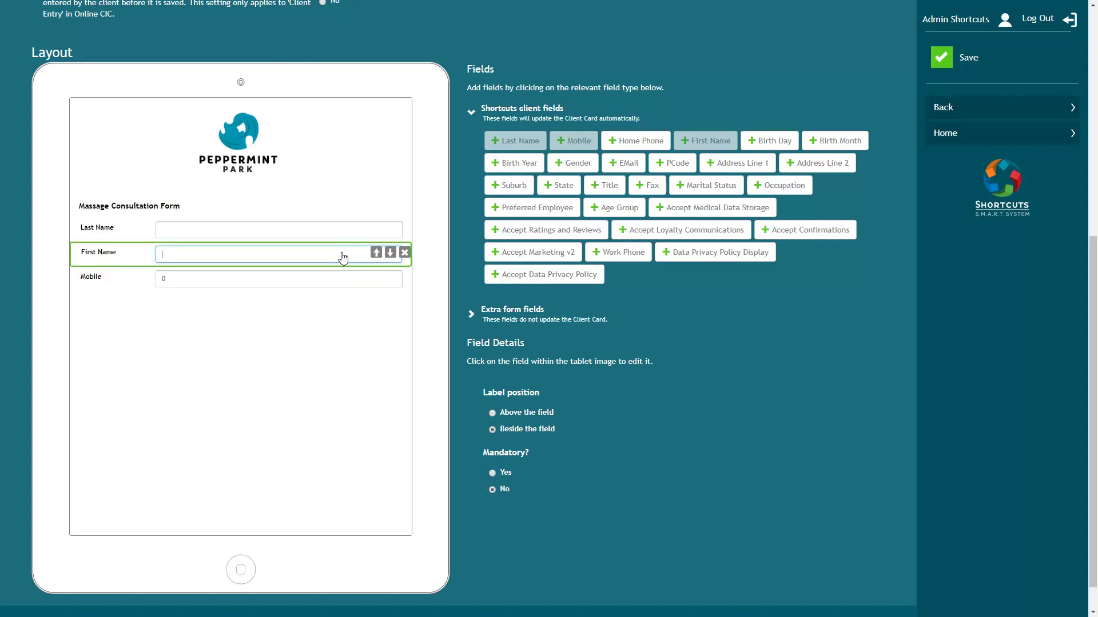
click(376, 253)
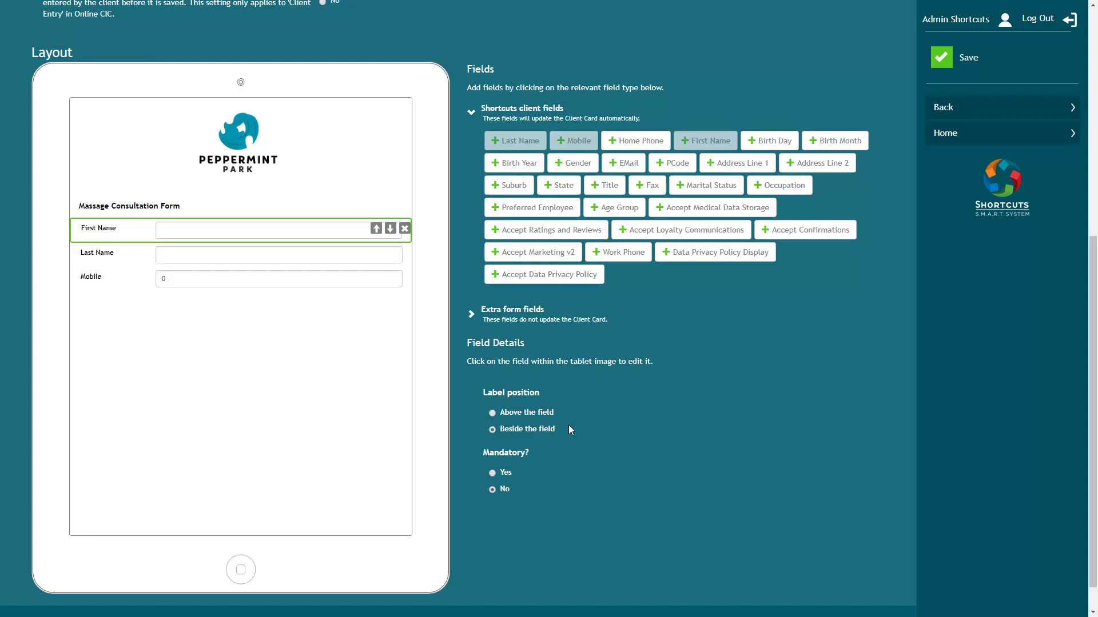
click(492, 474)
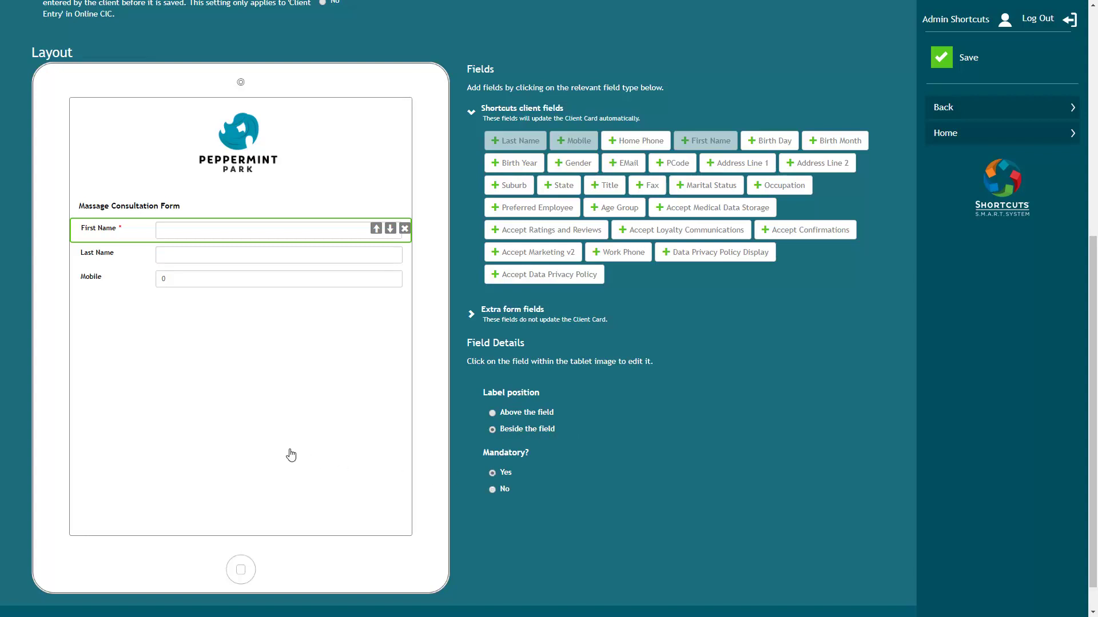
click(127, 255)
click(492, 473)
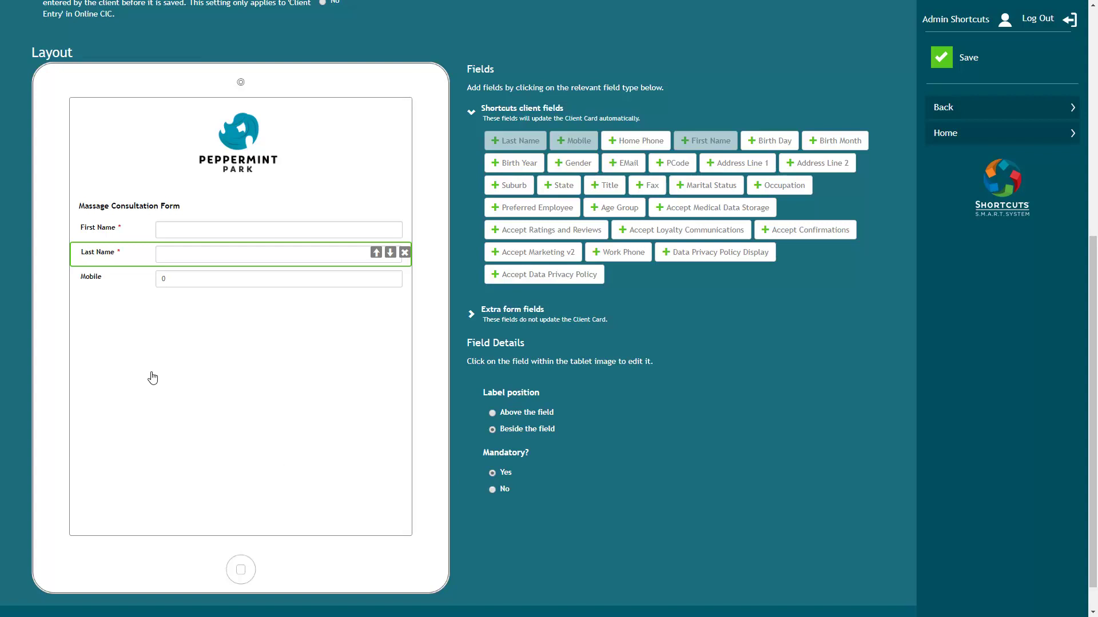
click(123, 280)
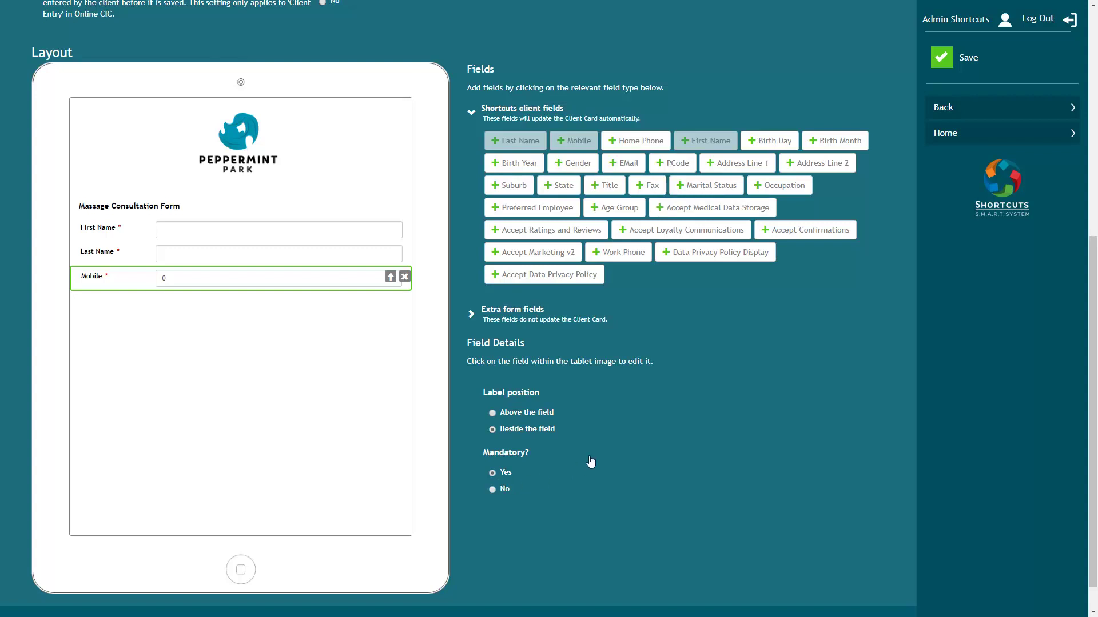
- Add Accept Medical Data Storage plus reviews, loyalty, appointment confirmation and marketing opt-ins
click(682, 211)
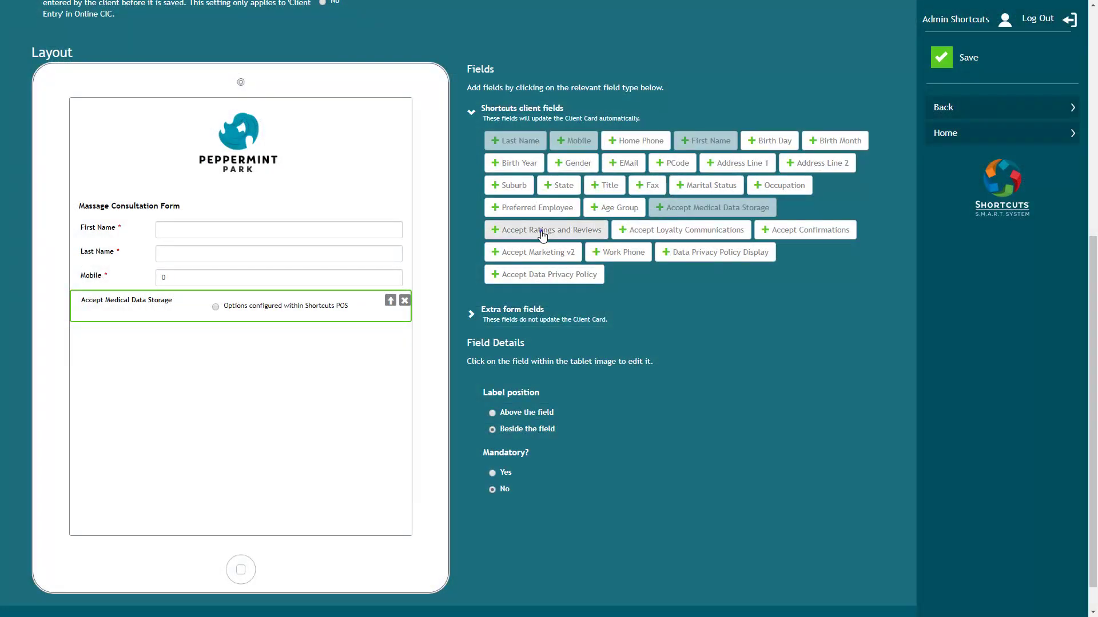
click(542, 232)
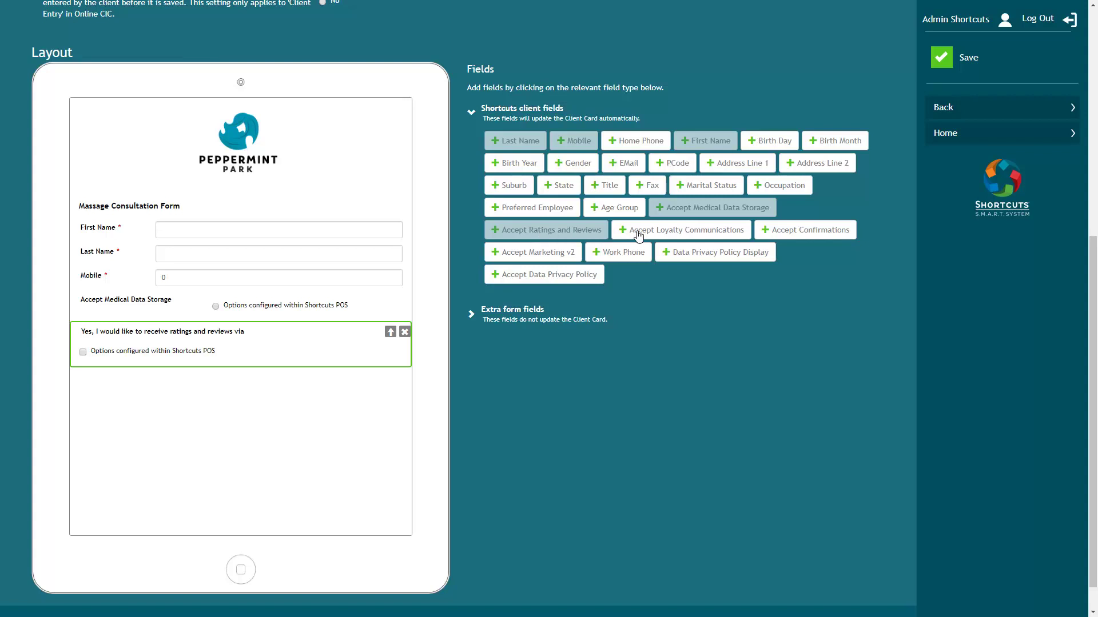
click(666, 237)
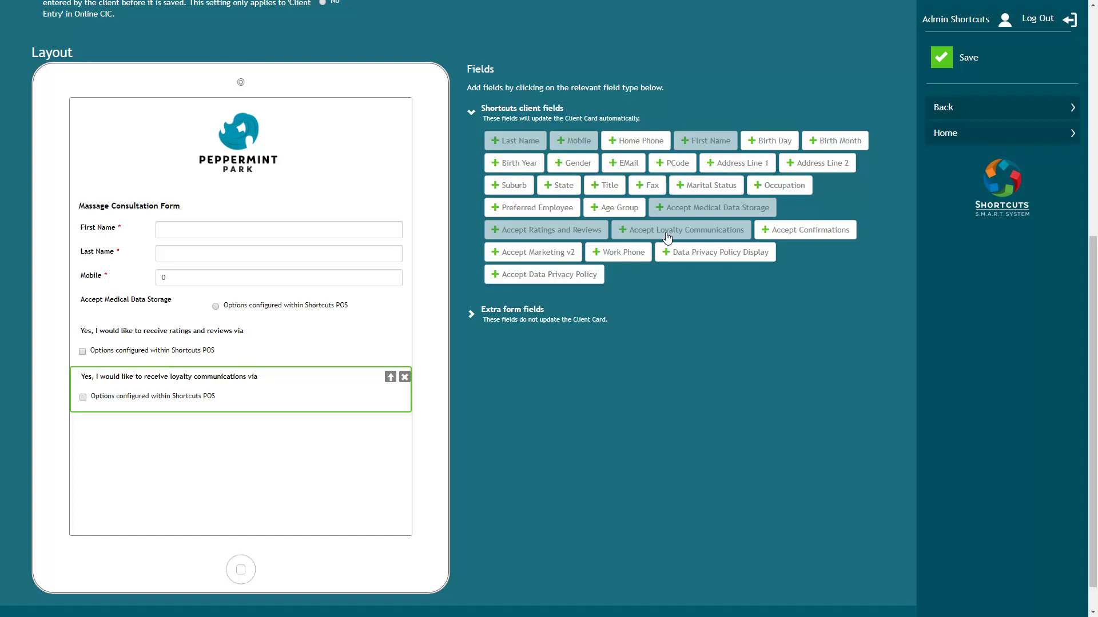
click(790, 234)
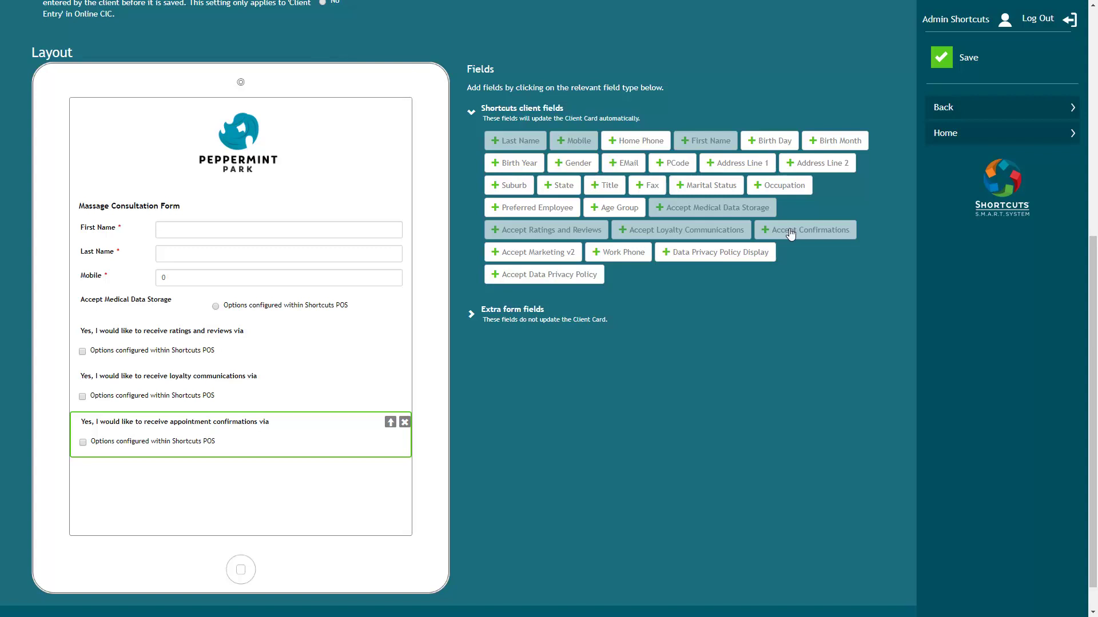
click(531, 254)
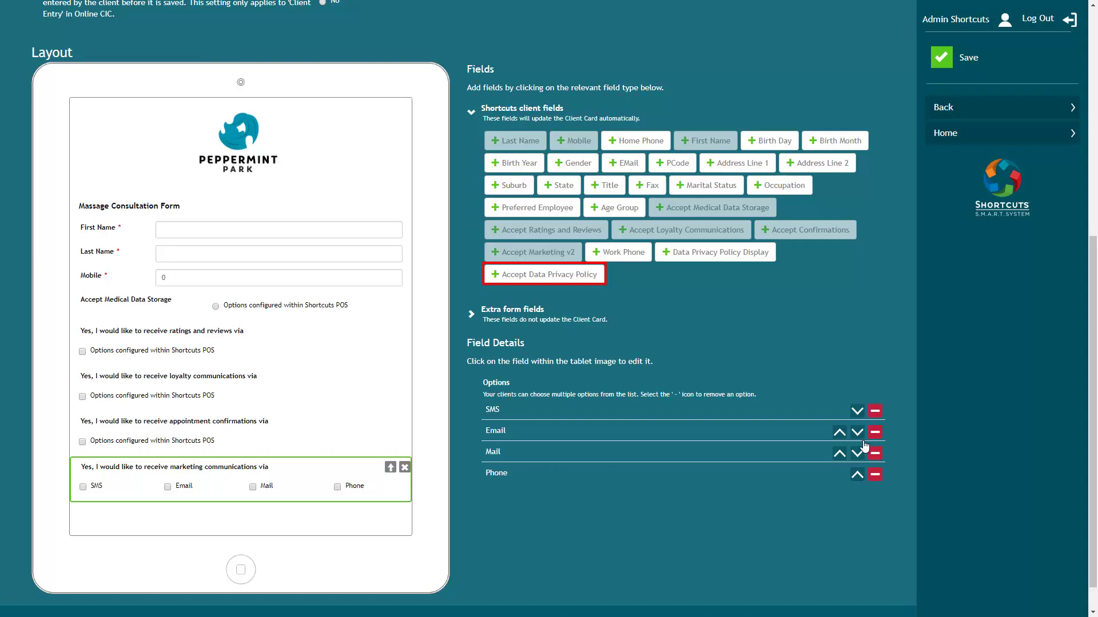
- Add the Privacy Policy text labelled Above and a mandatory Accept Data Privacy Policy field
click(684, 255)
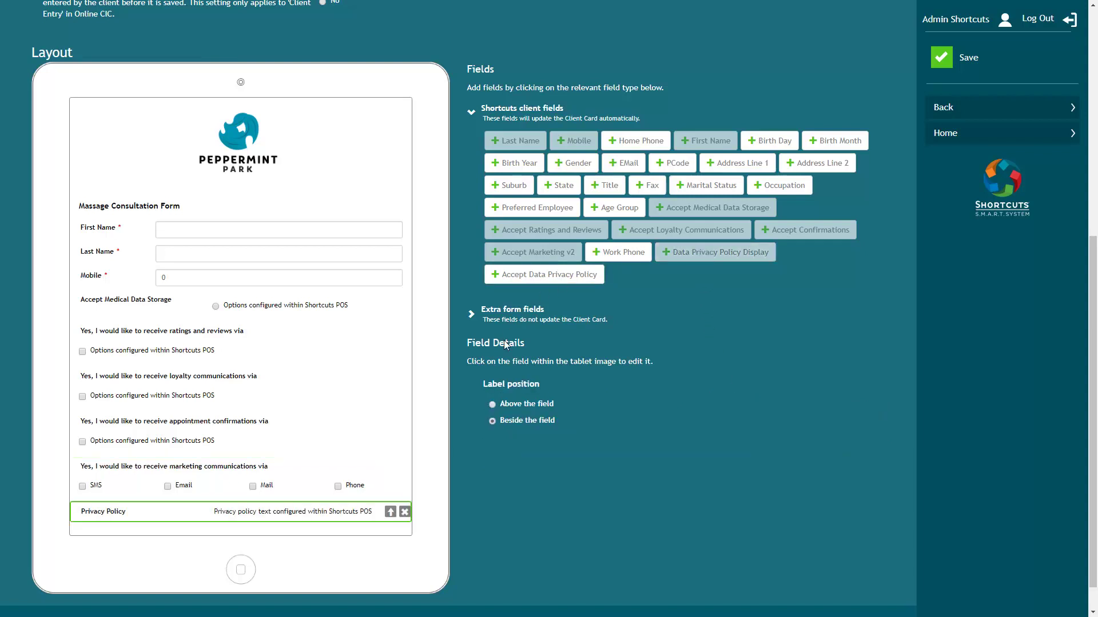
click(493, 403)
click(540, 275)
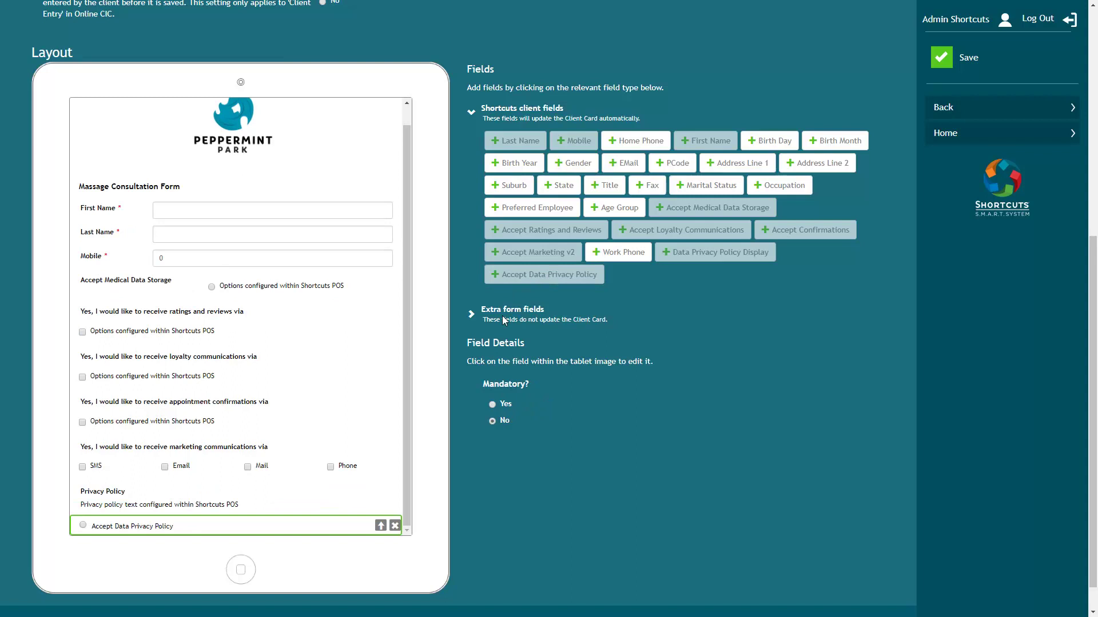
click(492, 404)
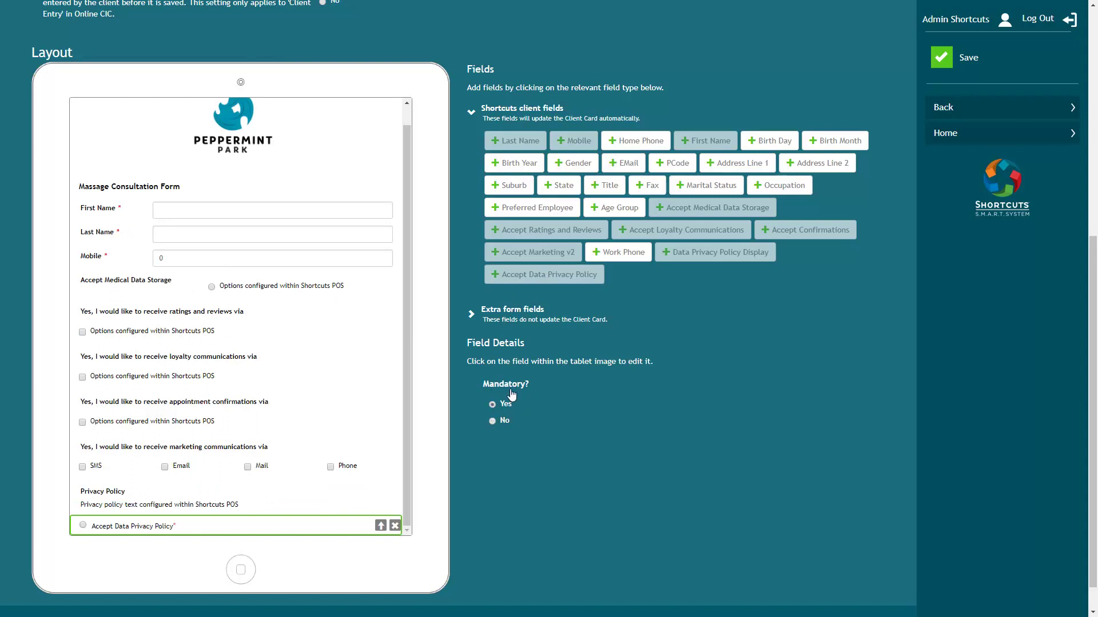
click(520, 315)
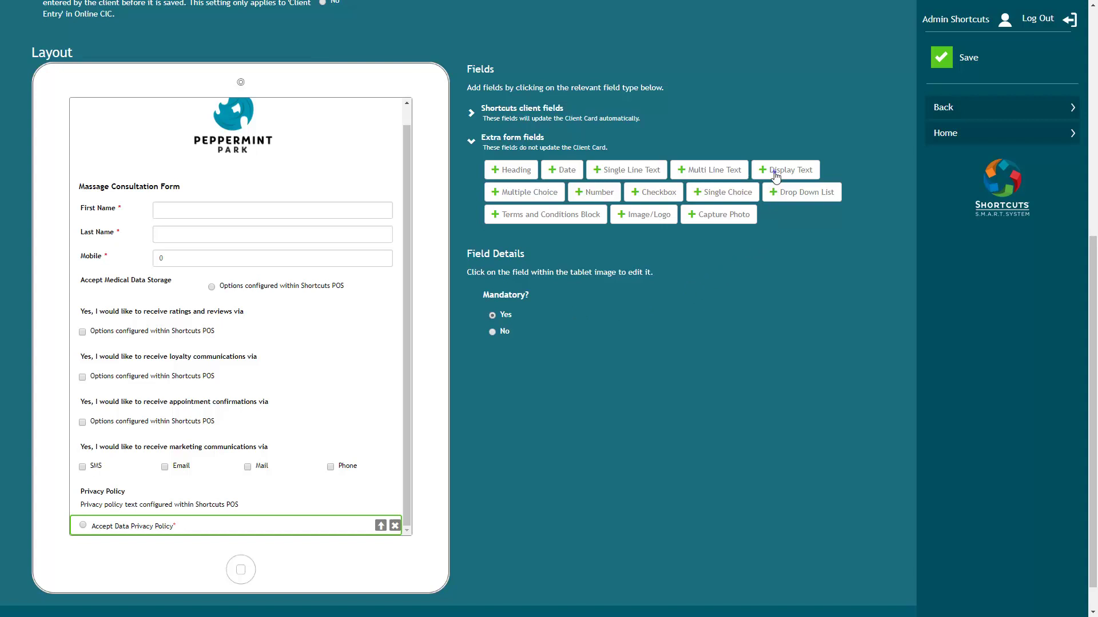
- Add display text 'Please note that the information you provide will remain confidential.' and a Single Choice field
click(773, 171)
click(517, 317)
text(Please note that the)
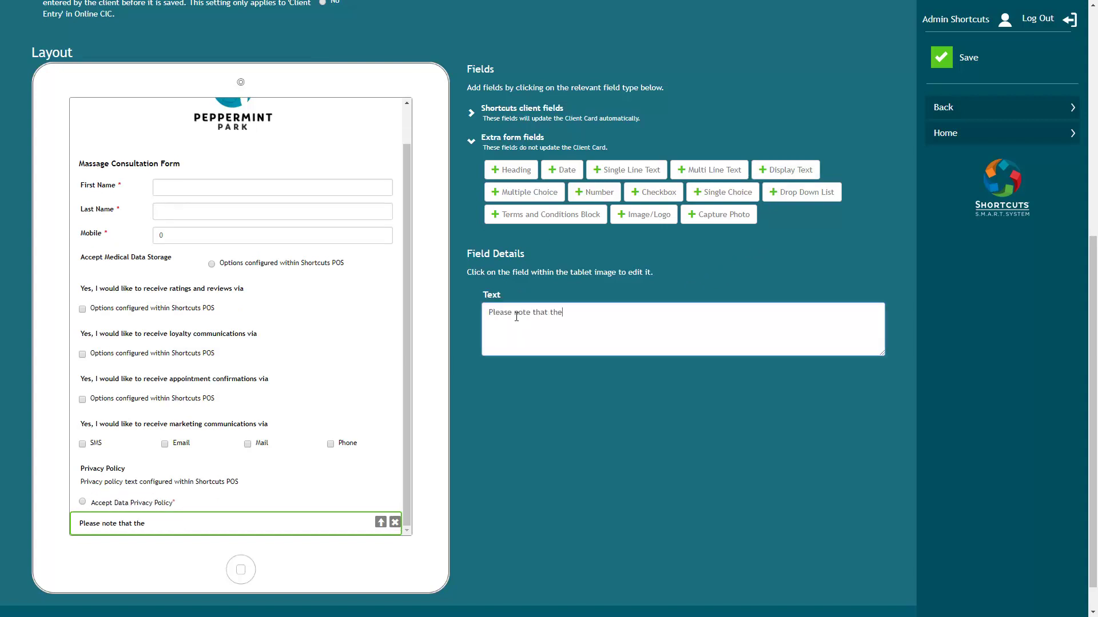
text( information you provide will remain confidential.)
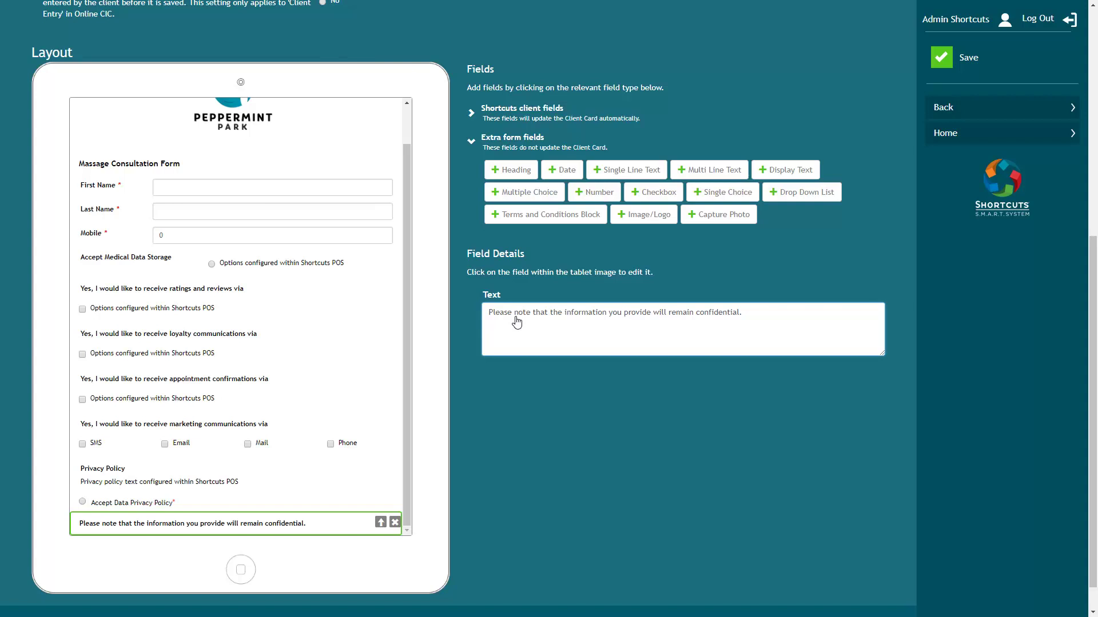
click(720, 192)
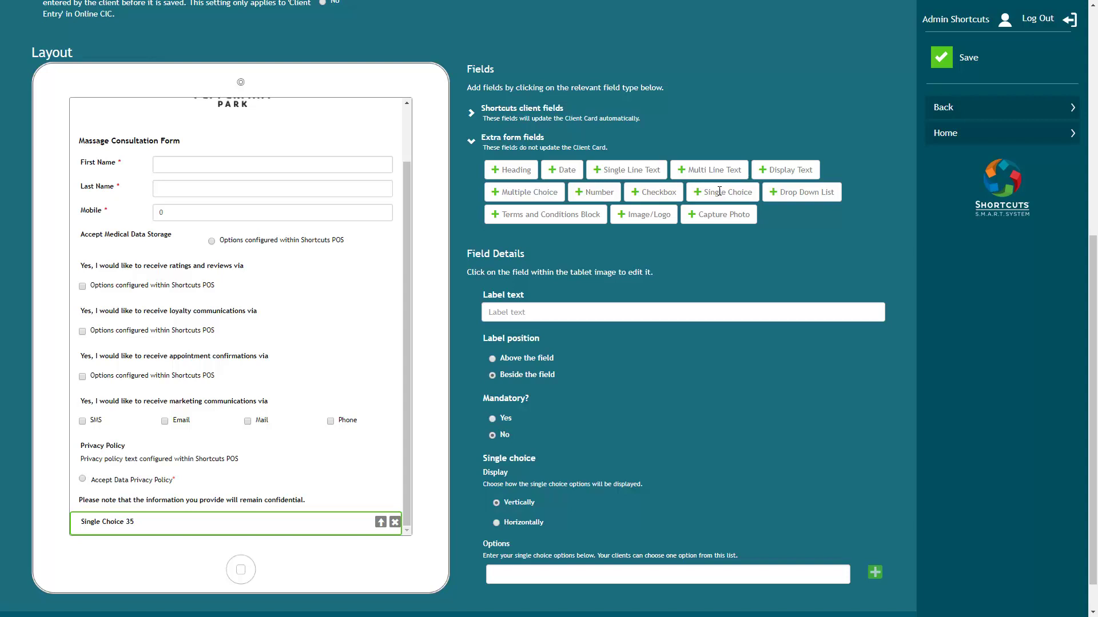
- Label the question 'Do you have high blood pressure?' with the label positioned Above
click(553, 313)
text(Do you have high blood pressure?)
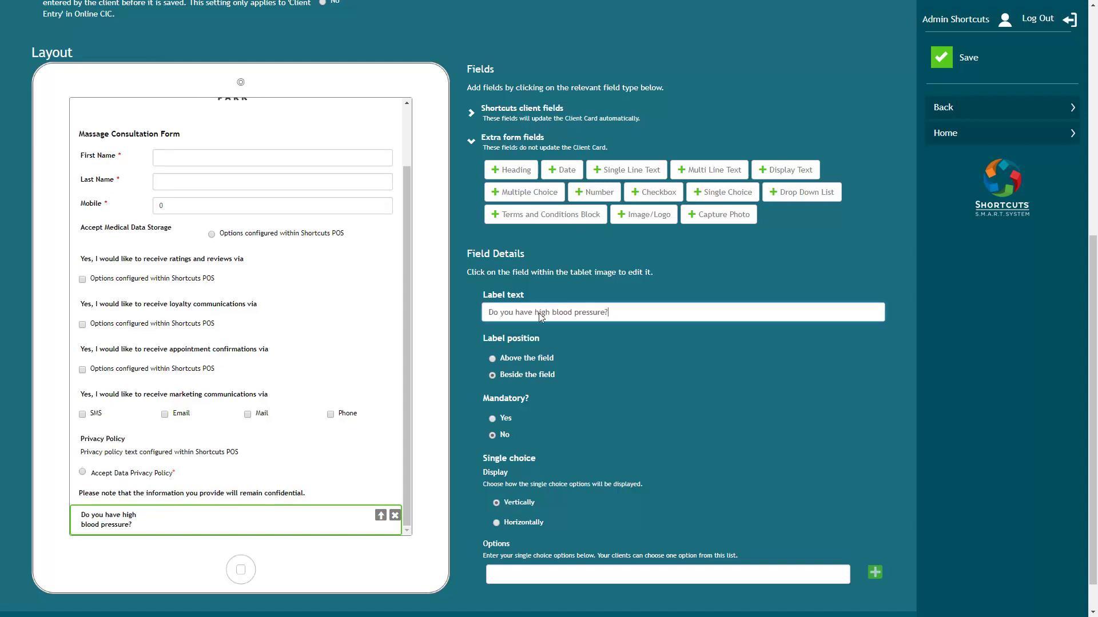
click(492, 359)
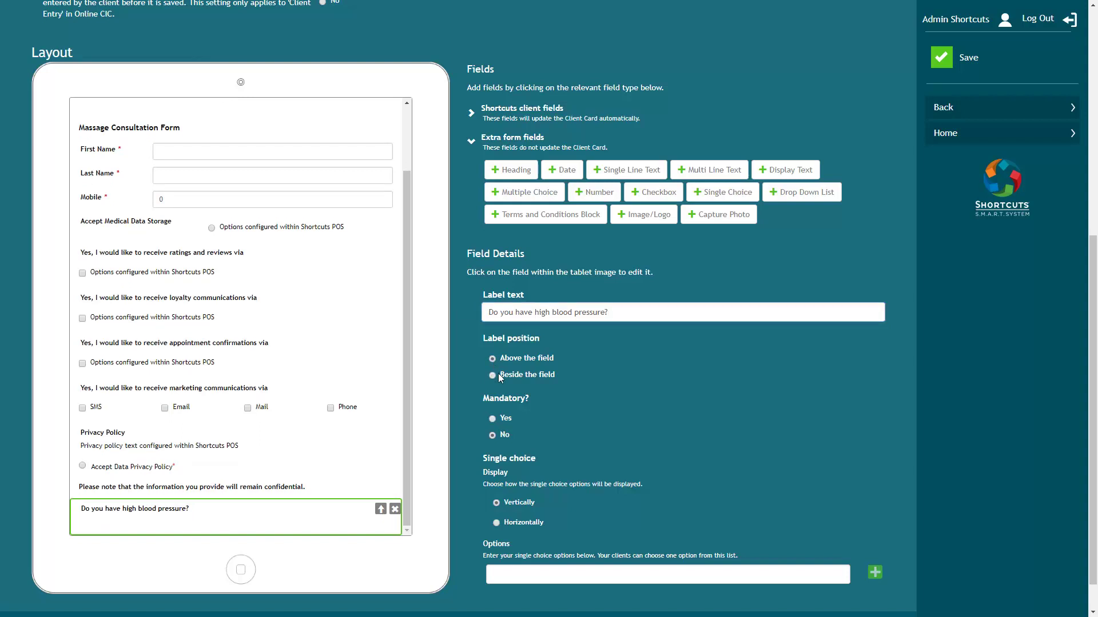
- Give the question answer options No and Yes, displayed horizontally
click(507, 574)
text(No)
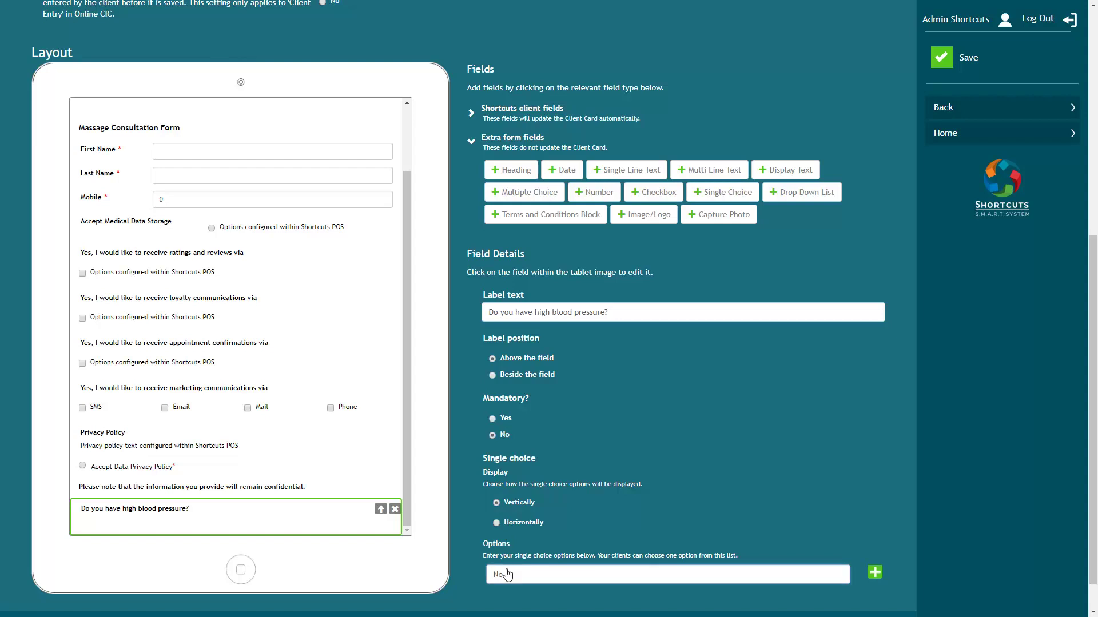
click(875, 573)
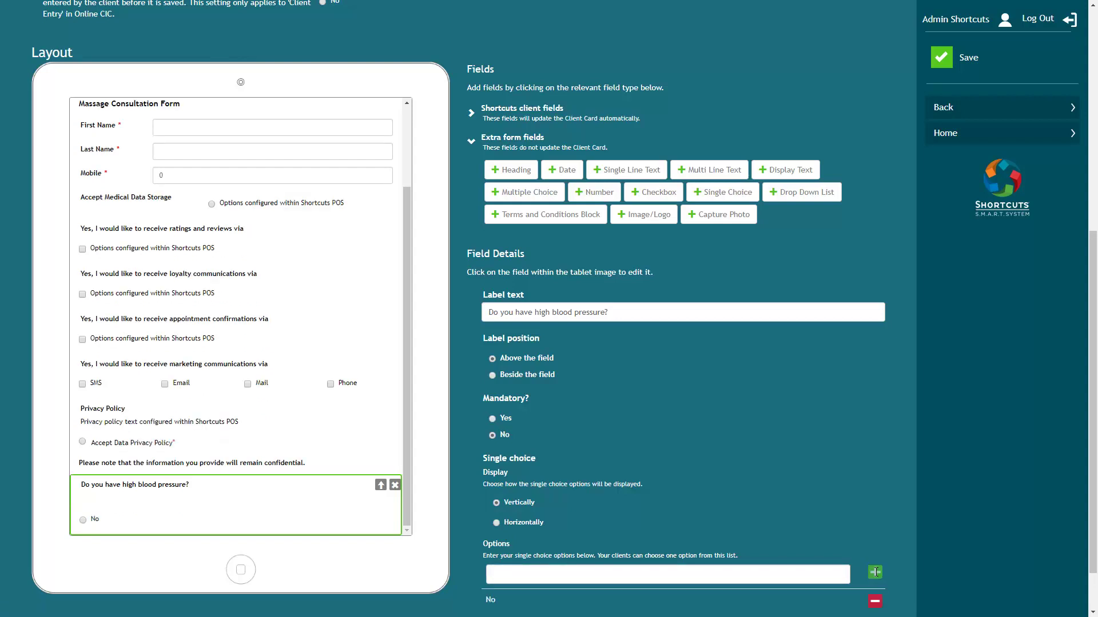
click(666, 575)
text(Yes)
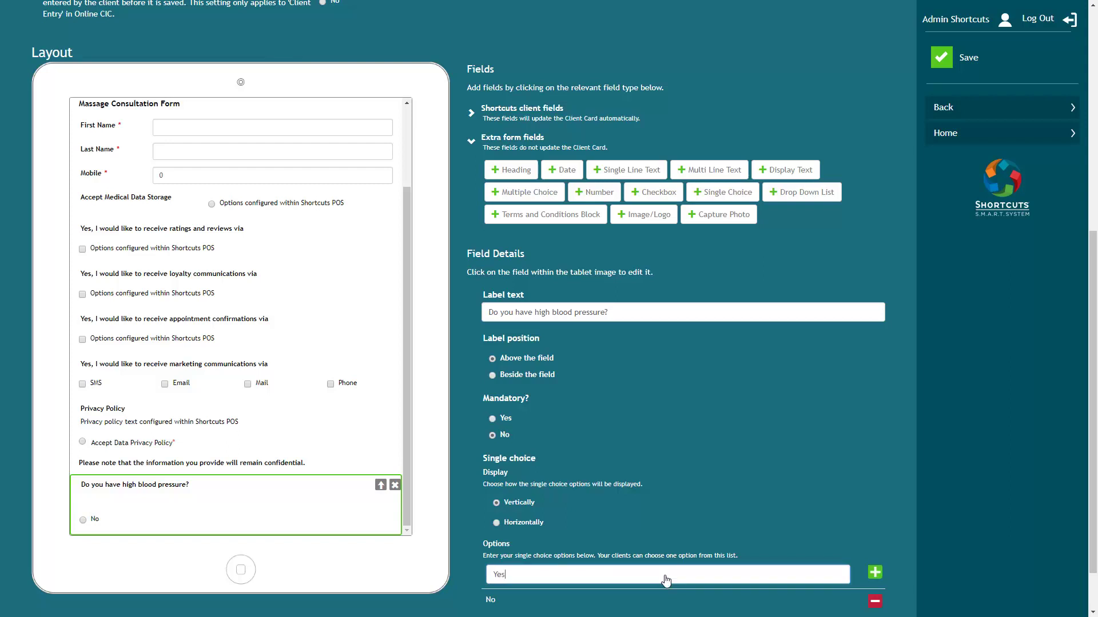
click(875, 573)
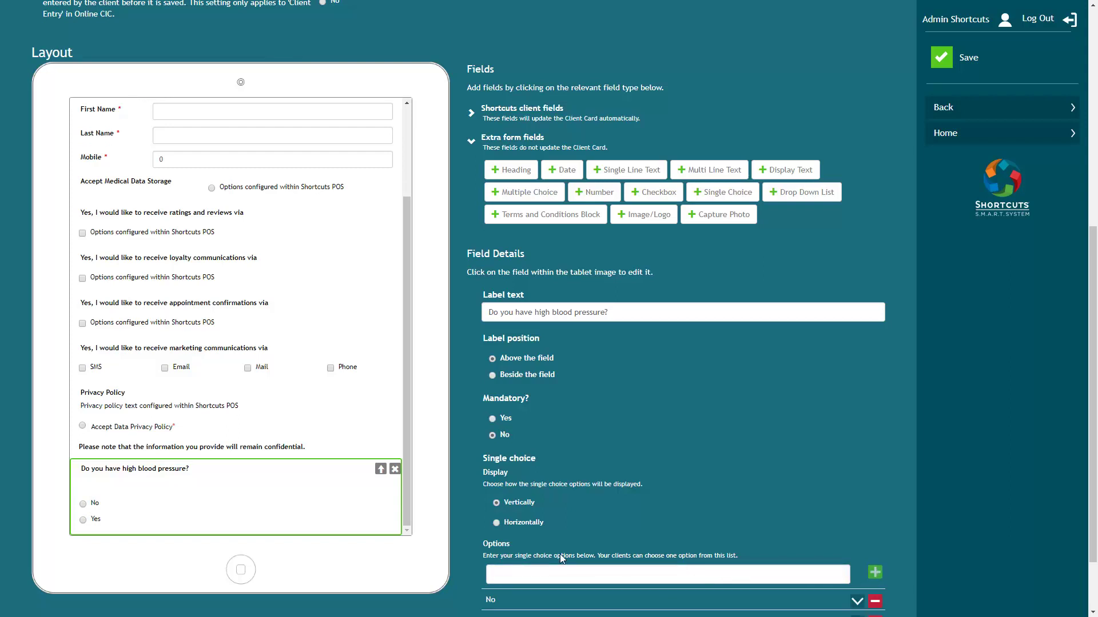
click(496, 523)
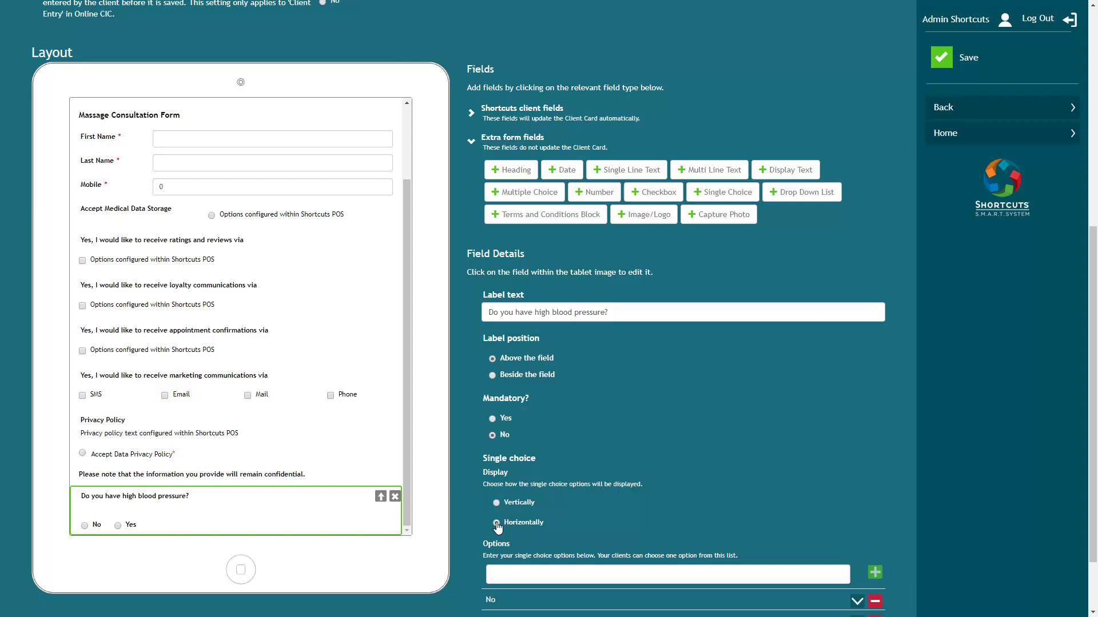
- Add a Multi Line Text field 'Do you have any other medical conditions? Please describe' labelled Above
click(720, 175)
click(543, 313)
text(Do you have any ot)
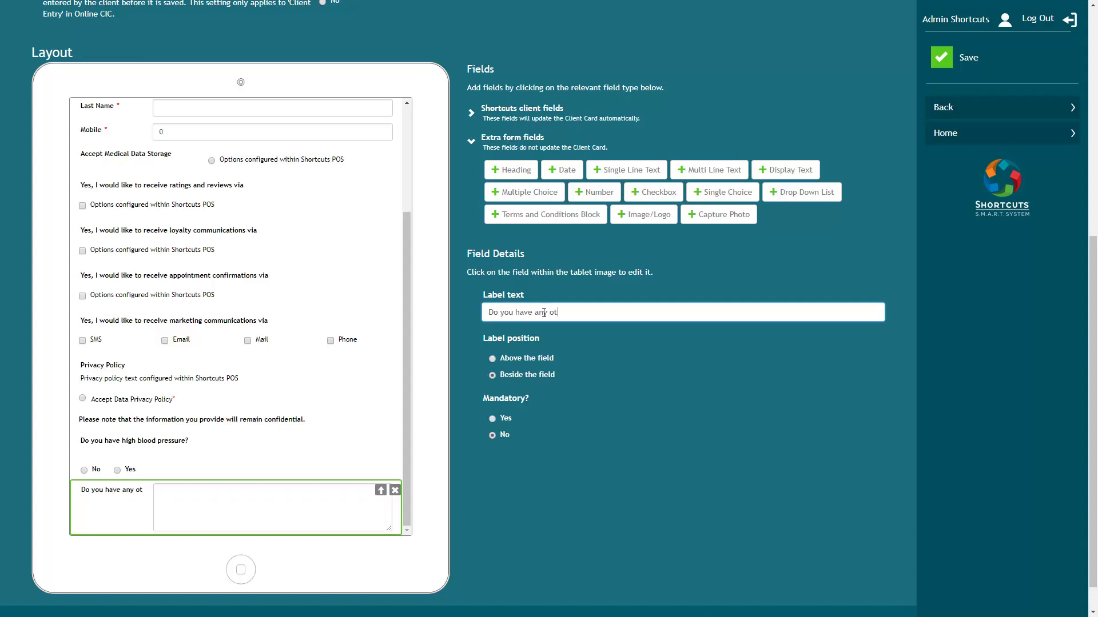
text(her medical conditions? Please describe)
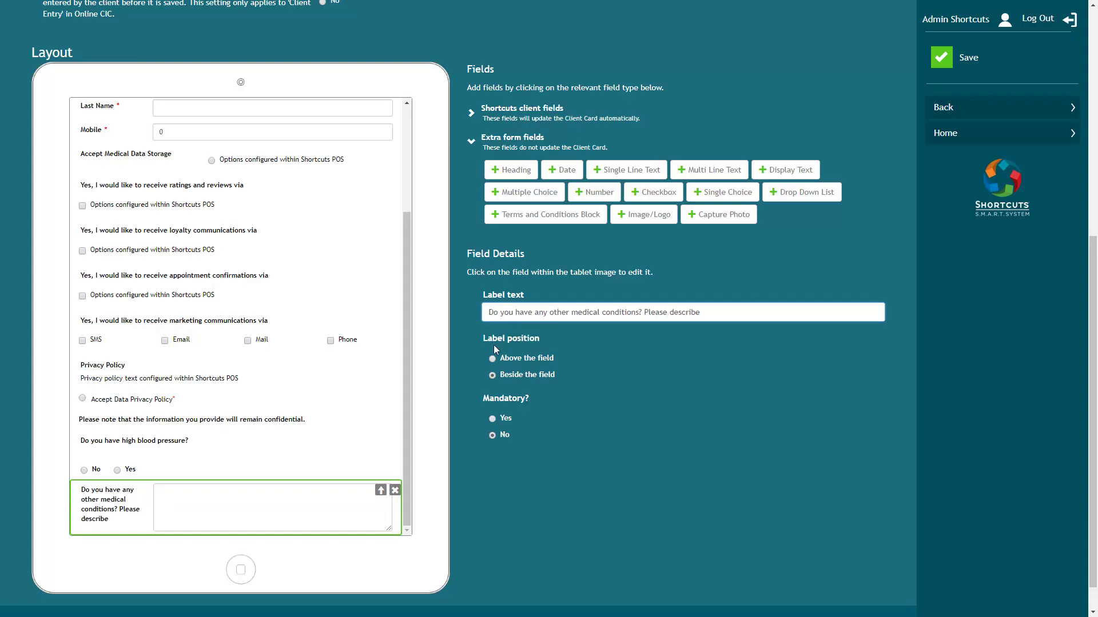
click(492, 359)
- Add a Number field 'How many glasses of water do you drink per day?' labelled Above, default 5
click(595, 193)
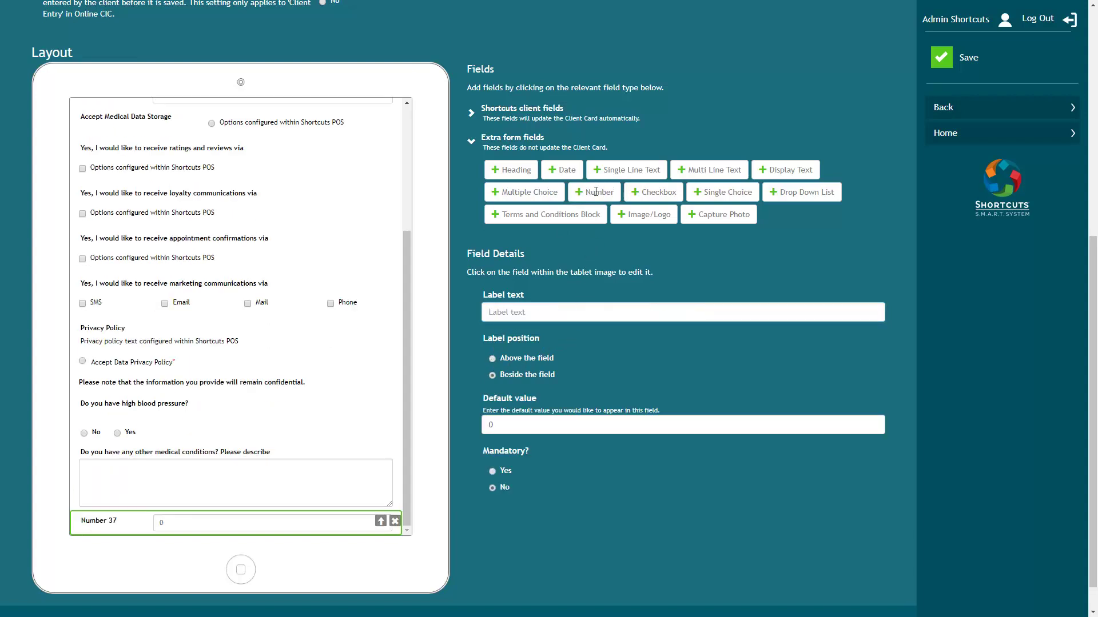
click(518, 312)
text(How many glasses o)
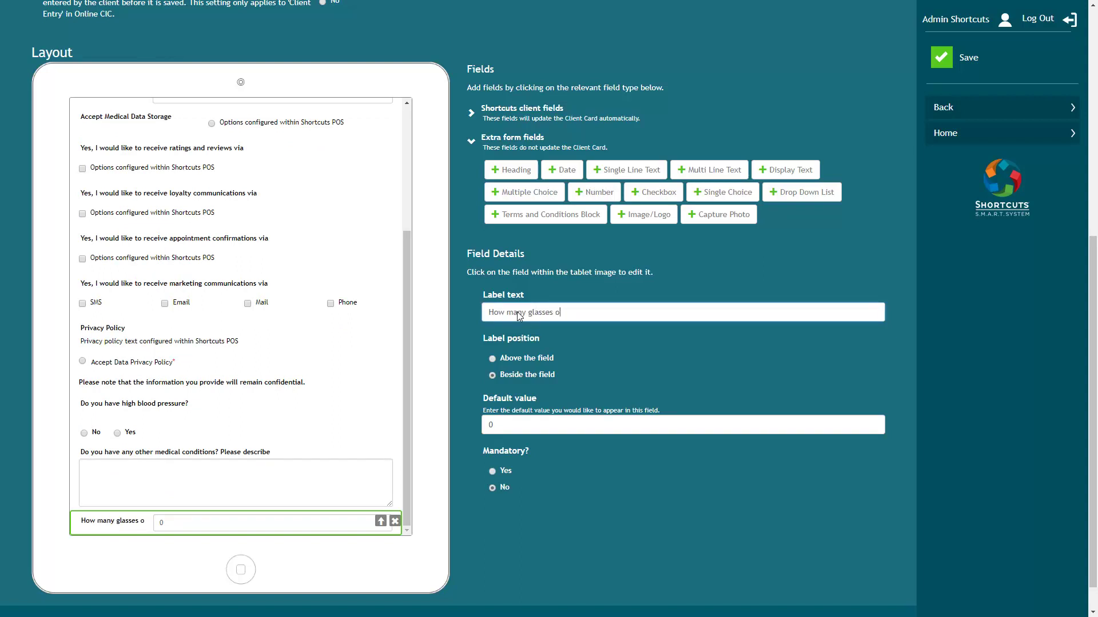
text(f water do you drink per day?)
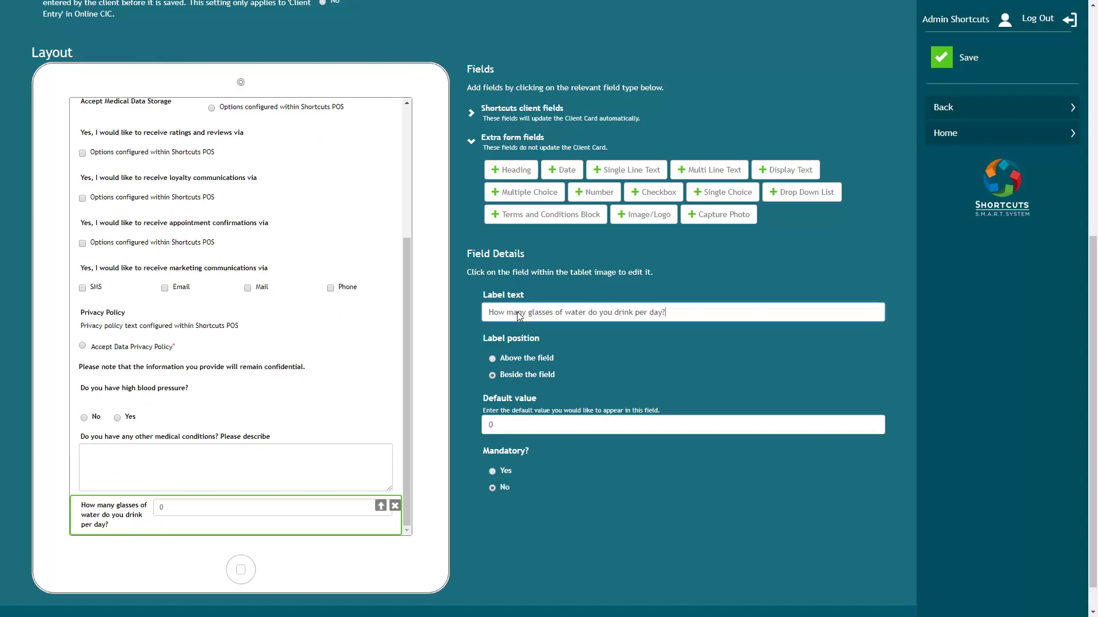
click(492, 360)
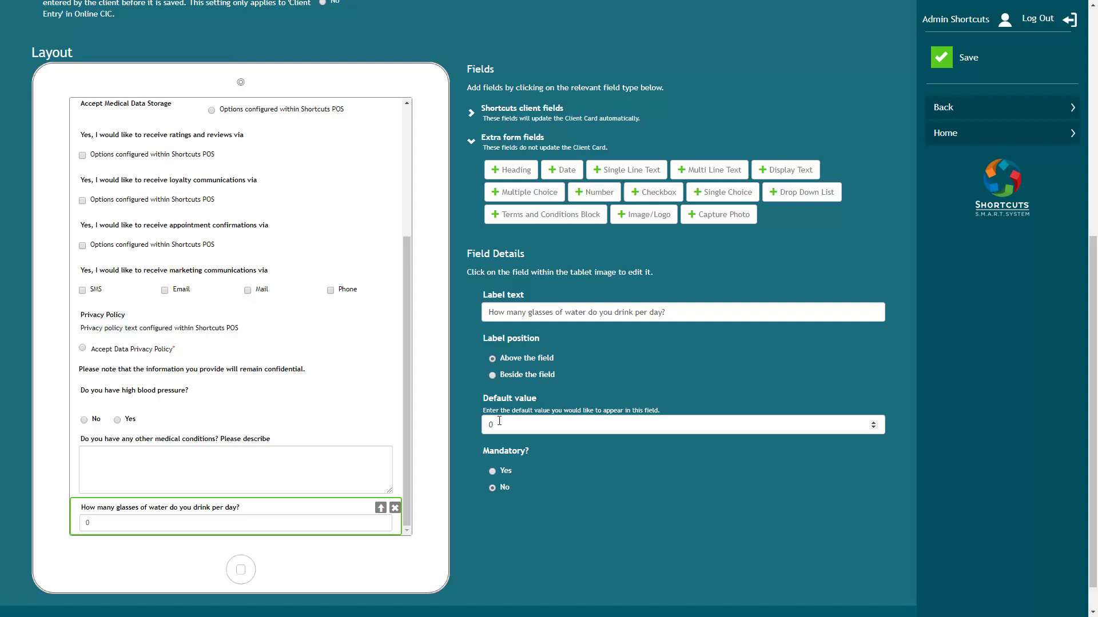
click(499, 421)
key(BackSpace)
text(5)
- Add a Date field 'Date of last treatment' with its label Above
click(560, 170)
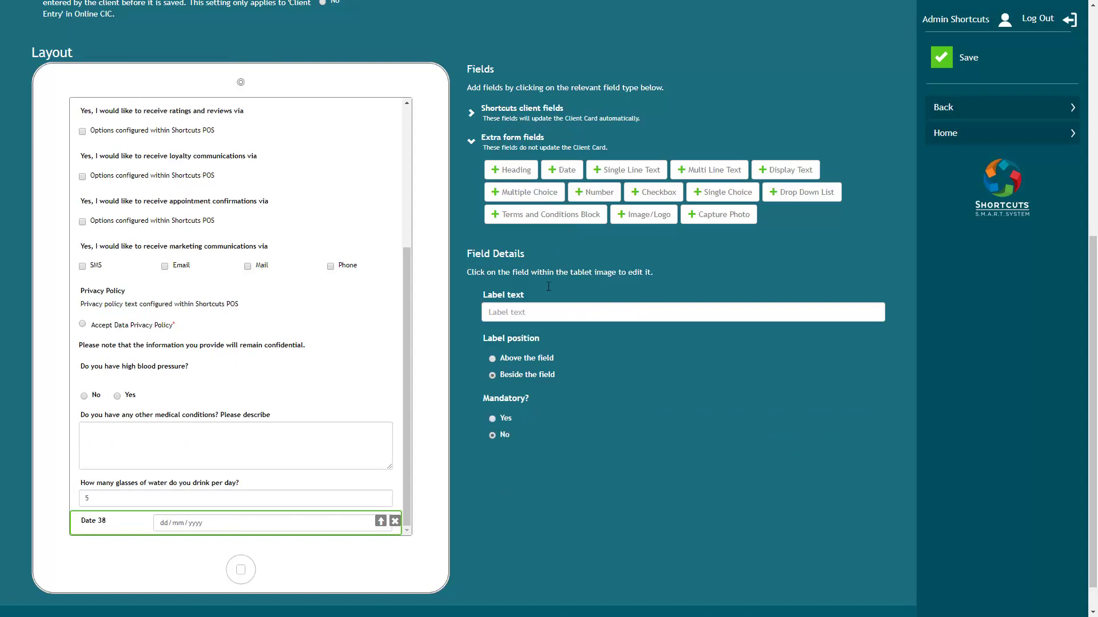
click(548, 312)
text(Date of last treatment)
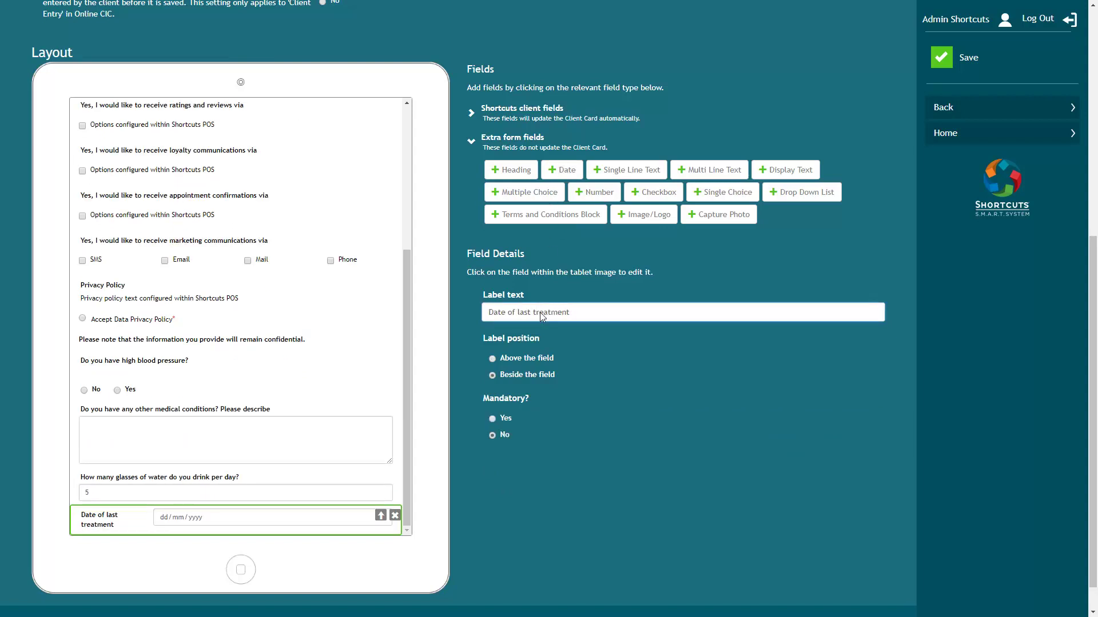
click(493, 359)
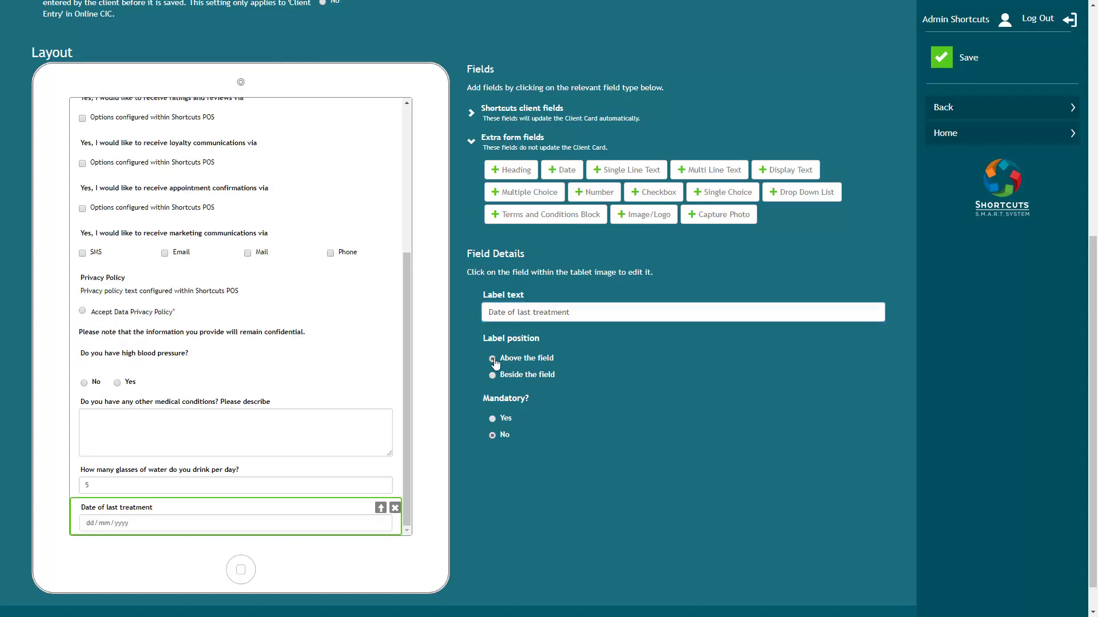
- Add a multiple-choice question 'Which areas are you having massaged today?' labelled Above
click(521, 193)
click(533, 312)
text(Which areas)
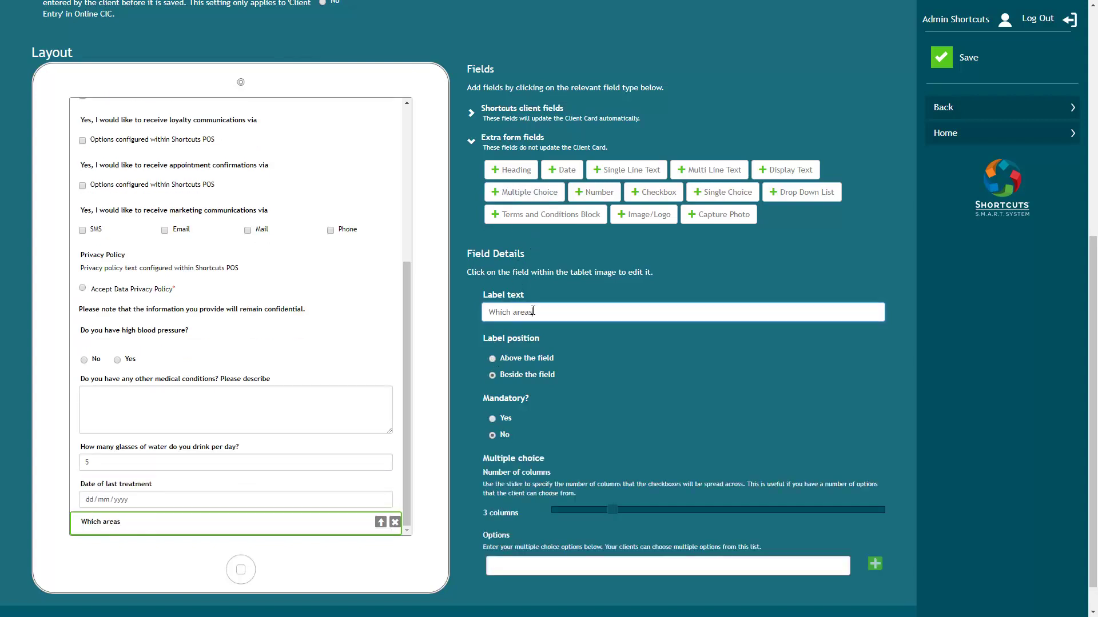
text( are you having massaged today)
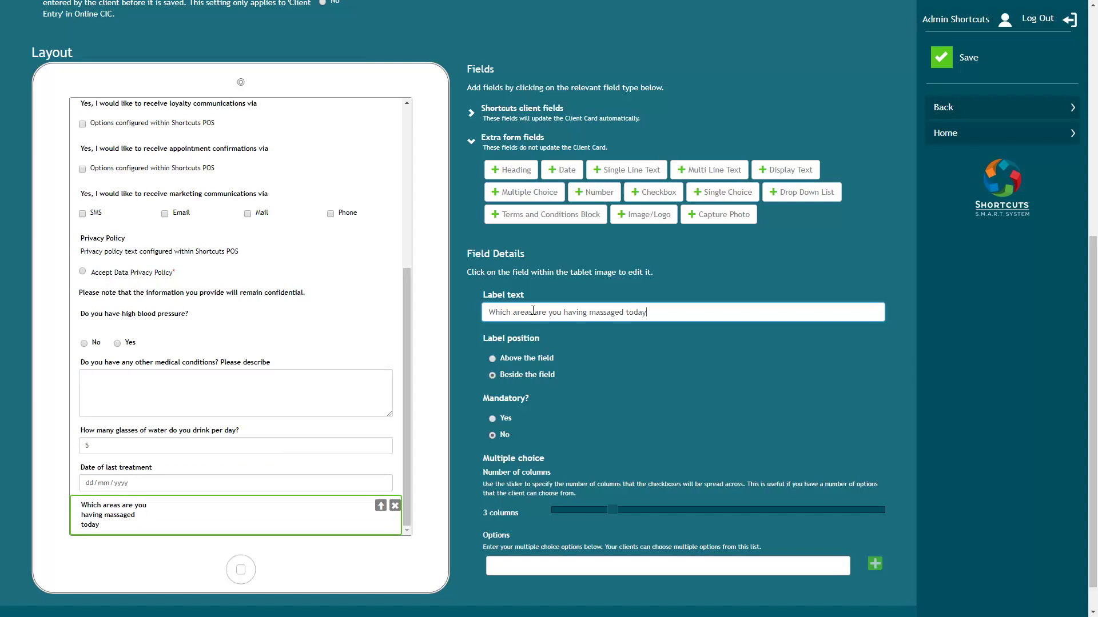
text(?)
click(492, 360)
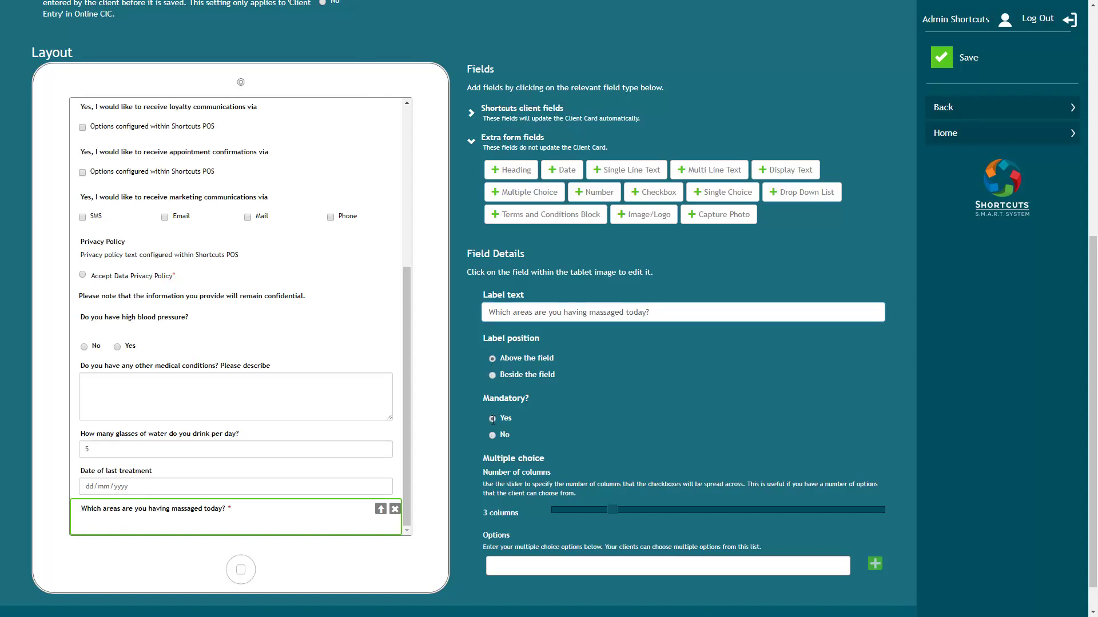
- Add options Neck & Shoulders, Back, Arms, Legs and Feet to the question
click(514, 566)
text(Neck & Shoulders)
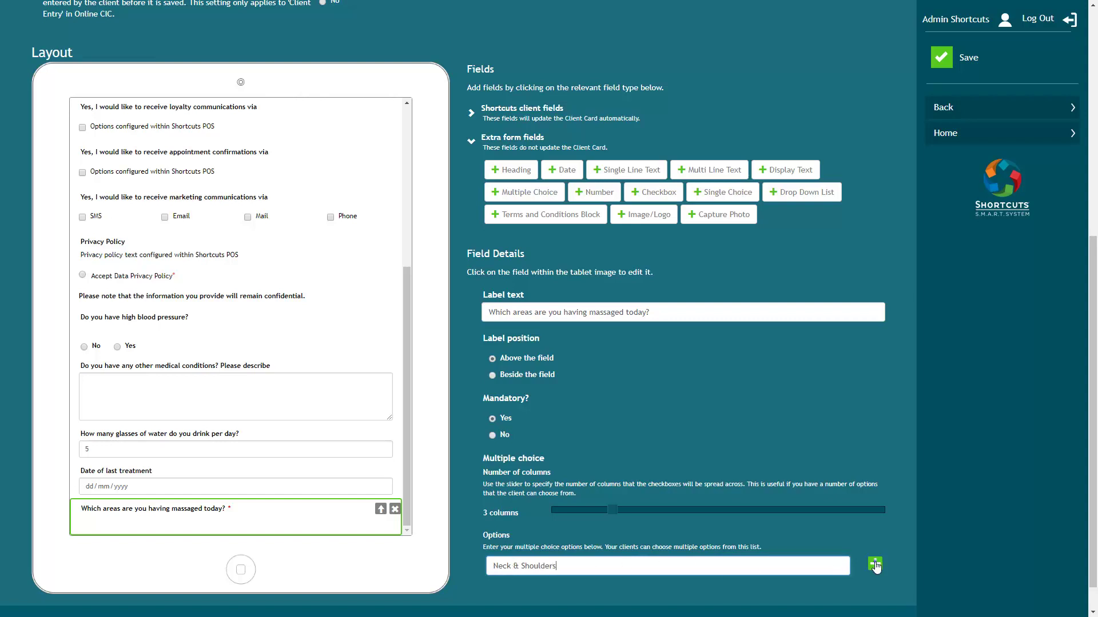
click(875, 564)
click(685, 565)
text(Back)
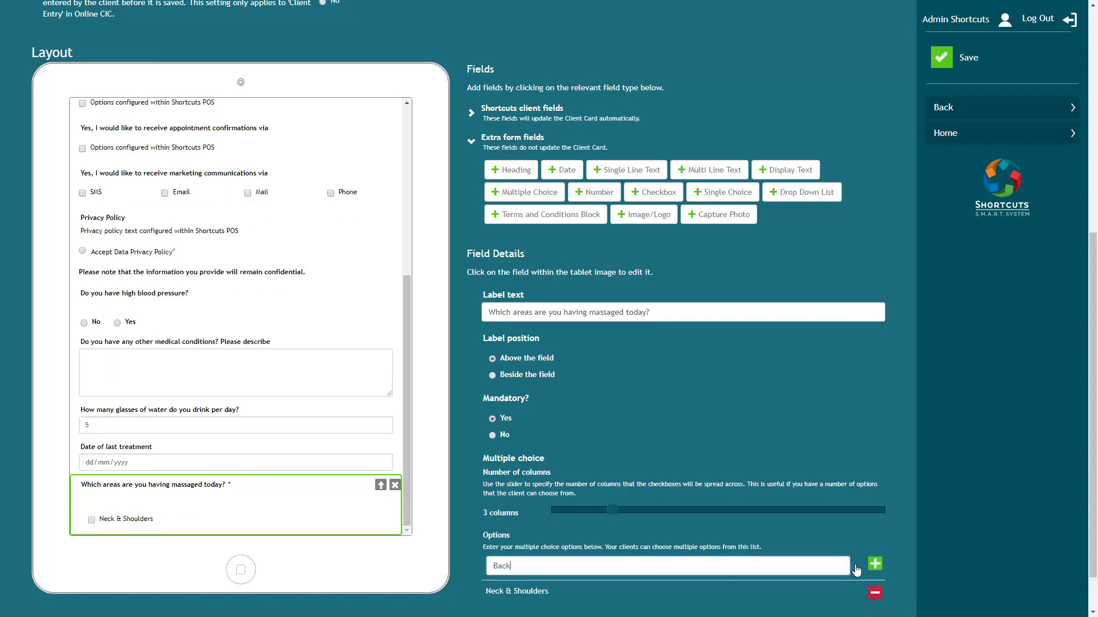
click(875, 564)
click(741, 565)
text(Arms)
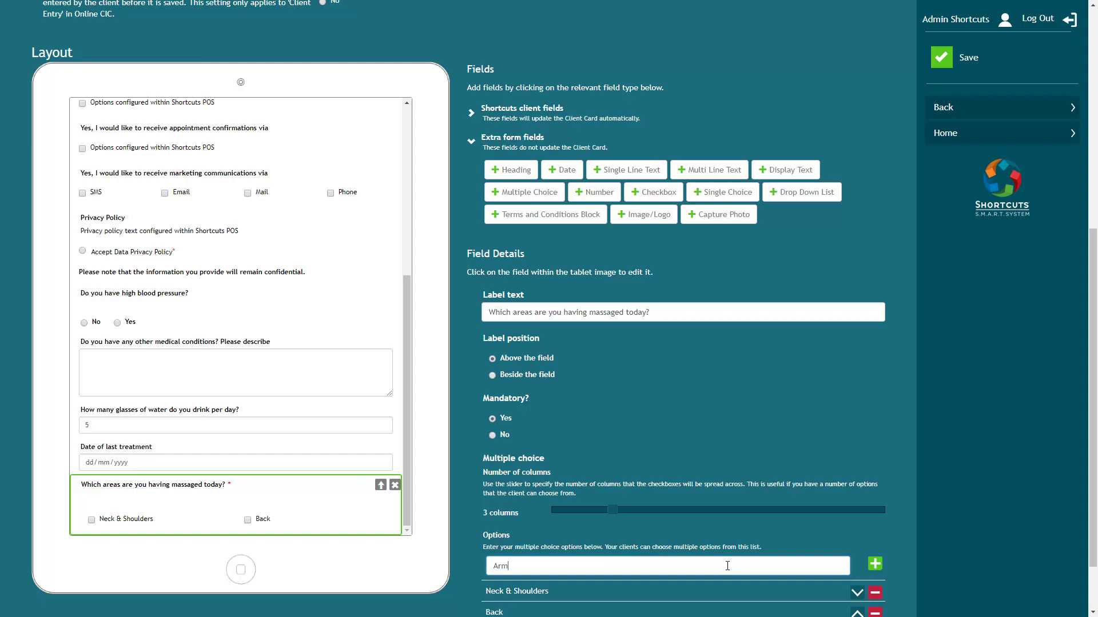
click(873, 565)
click(719, 566)
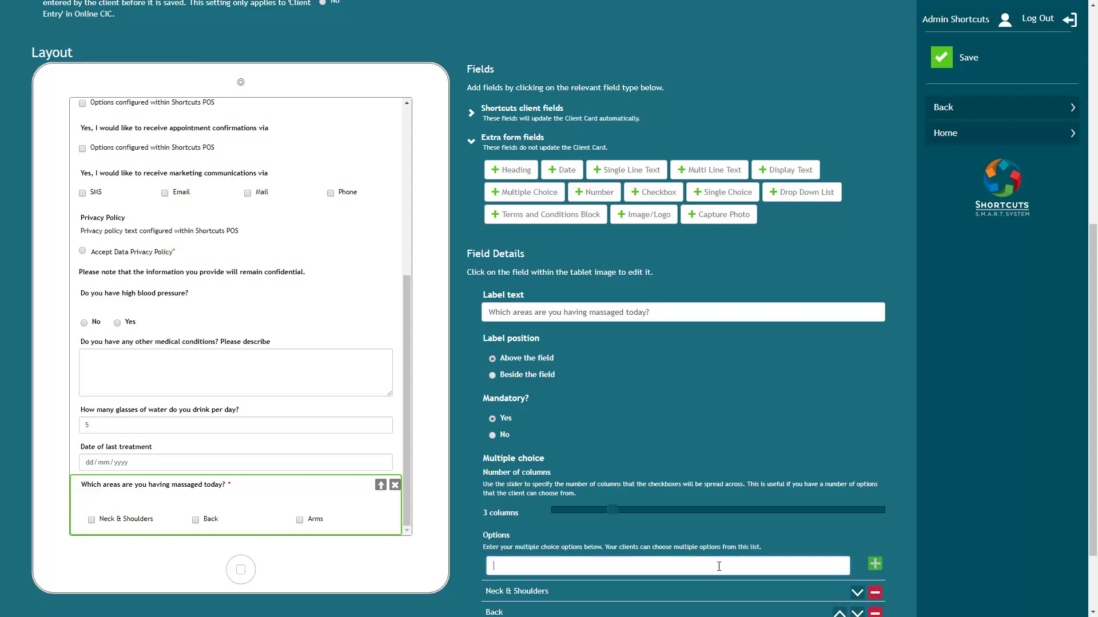
text(Legs)
click(875, 565)
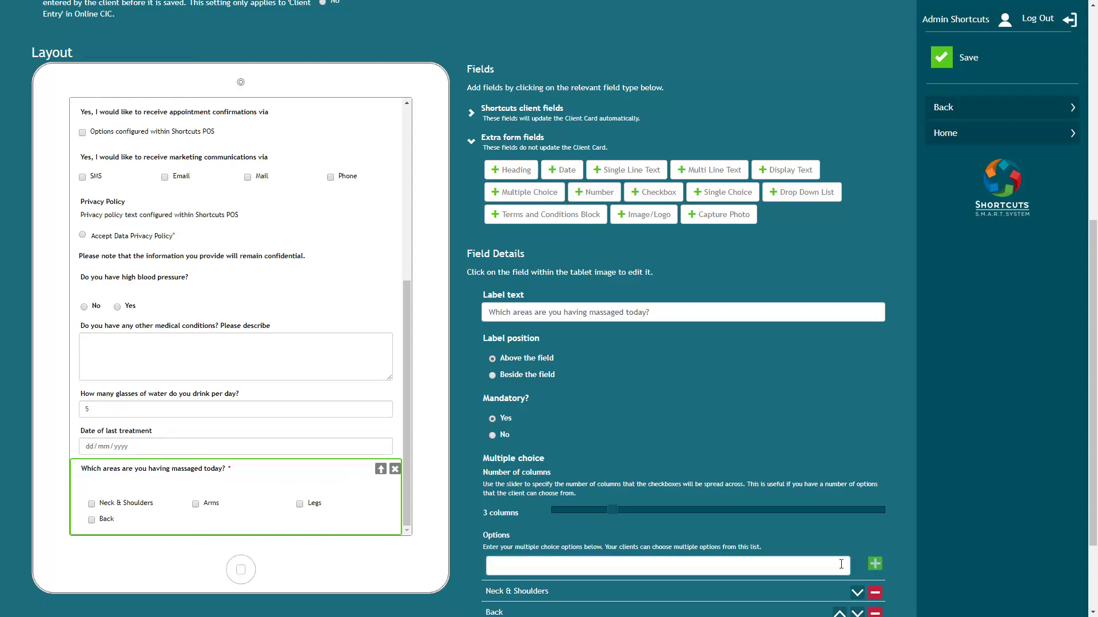
click(733, 565)
text(Feet)
click(874, 564)
- Keep the options in three columns and add a Drop Down List field
click(586, 509)
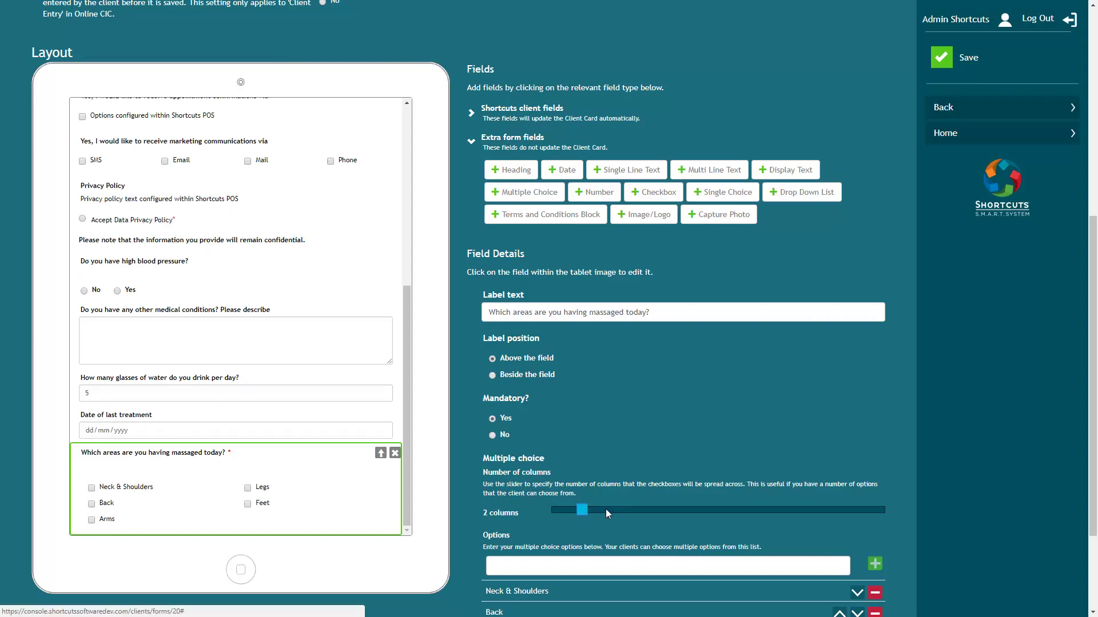
click(609, 509)
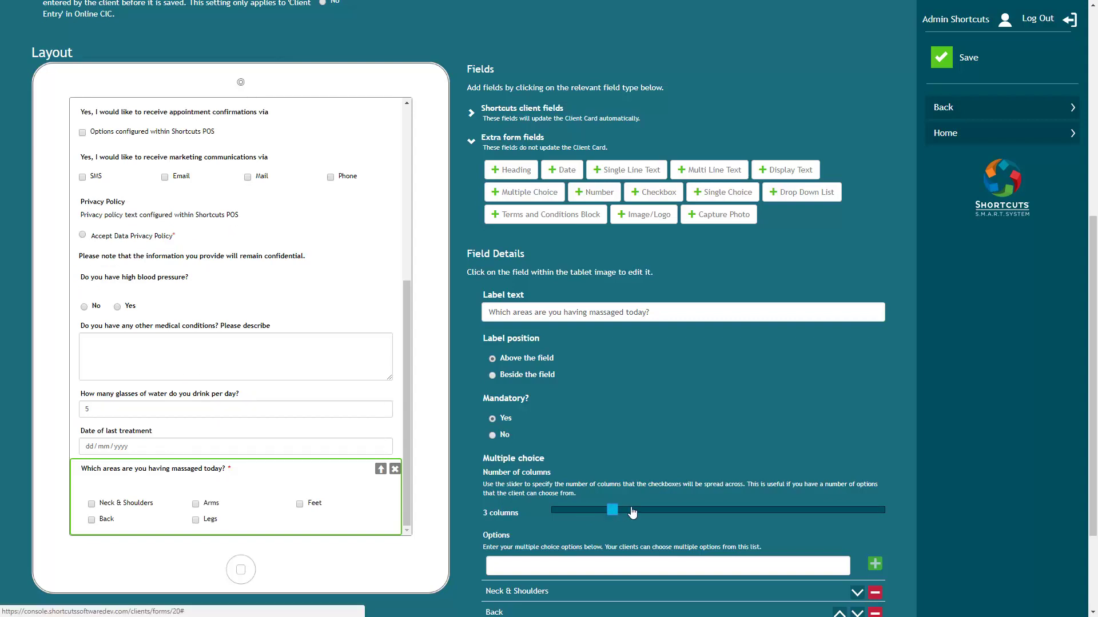
click(798, 195)
- Label the drop-down 'Massage duration' and make it mandatory
click(568, 307)
text(Massage duration)
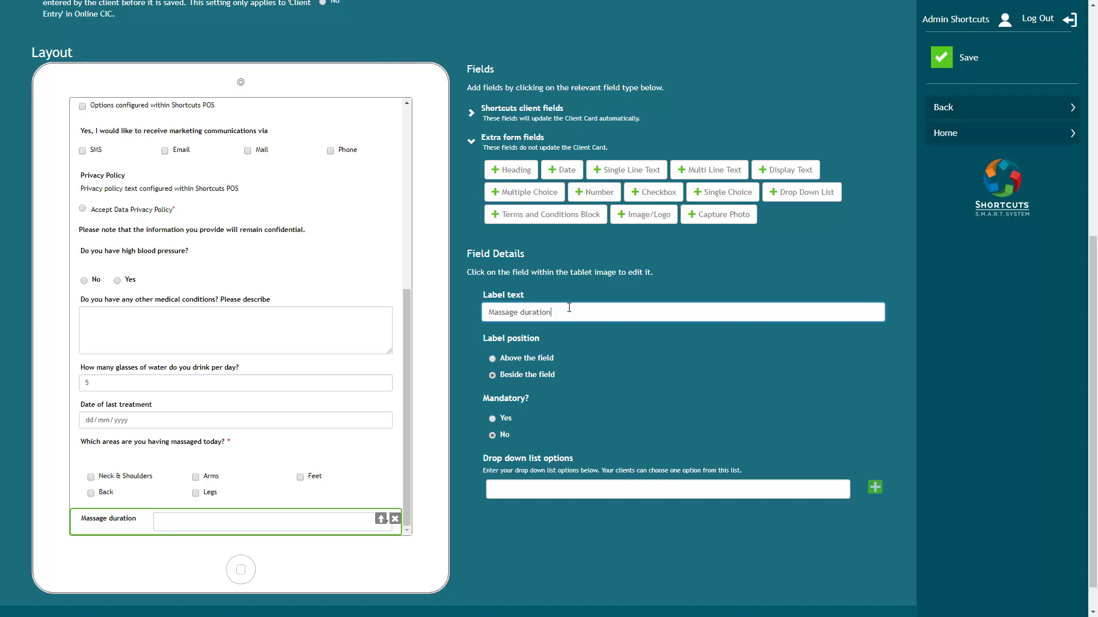
click(492, 418)
- Add the duration choices 30 mins, 45 mins, 60 mins and 90 mins
click(514, 488)
text(30 mins)
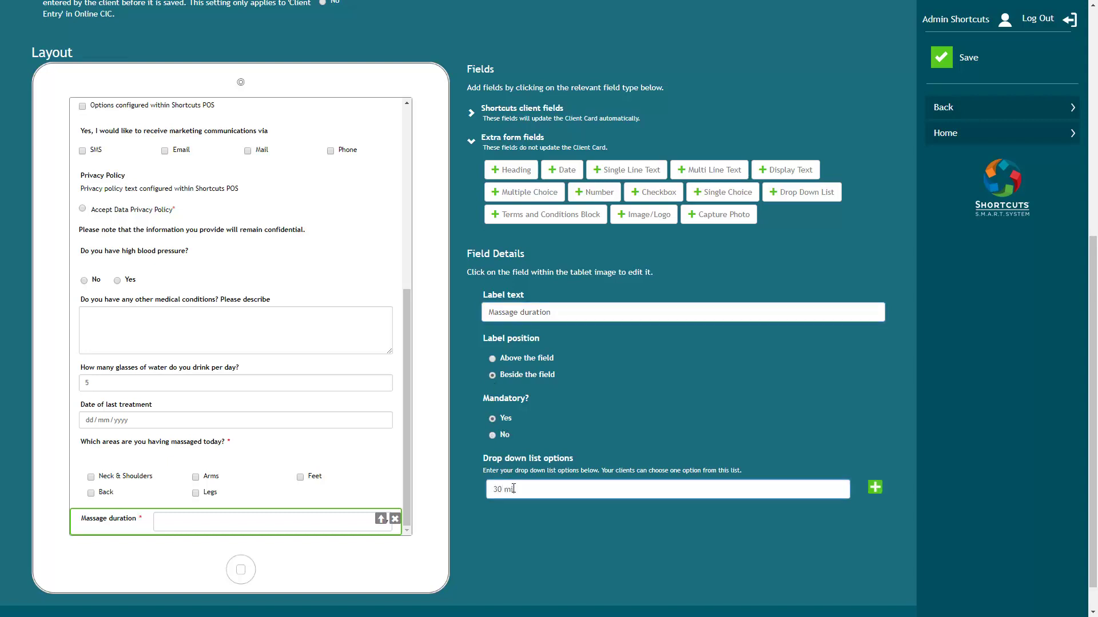
click(874, 488)
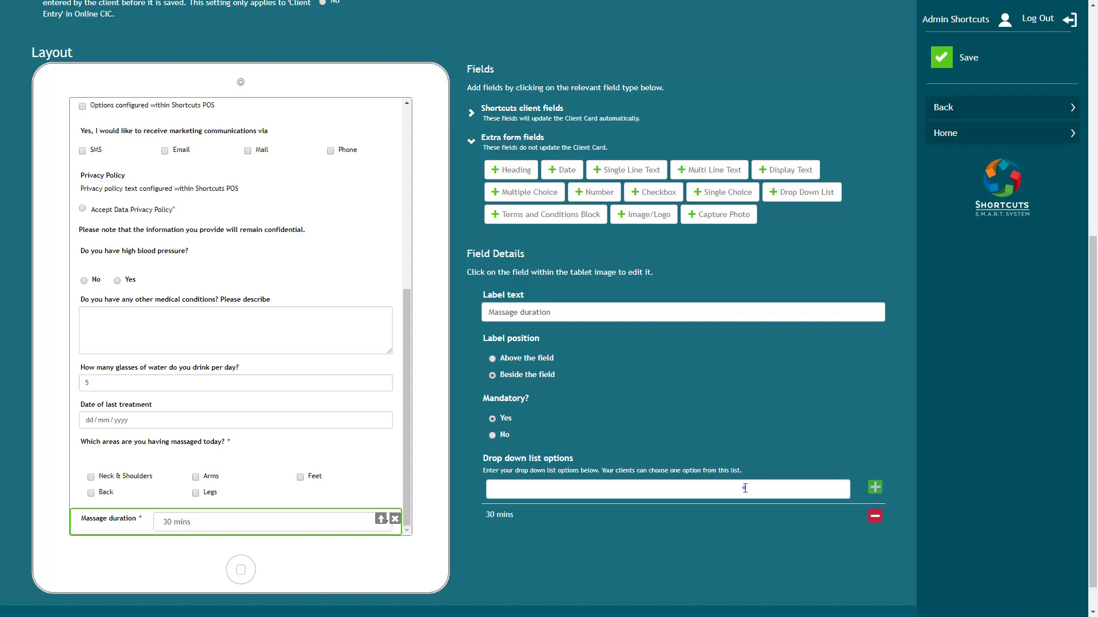
click(745, 488)
text(45 mins)
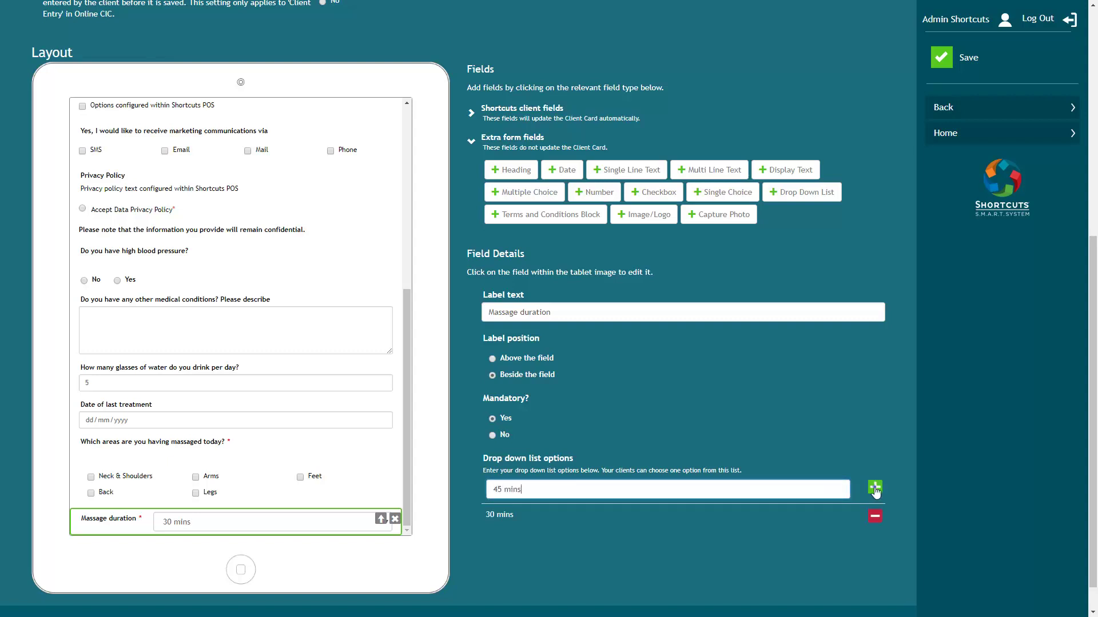
click(875, 489)
click(762, 489)
text(60 mins)
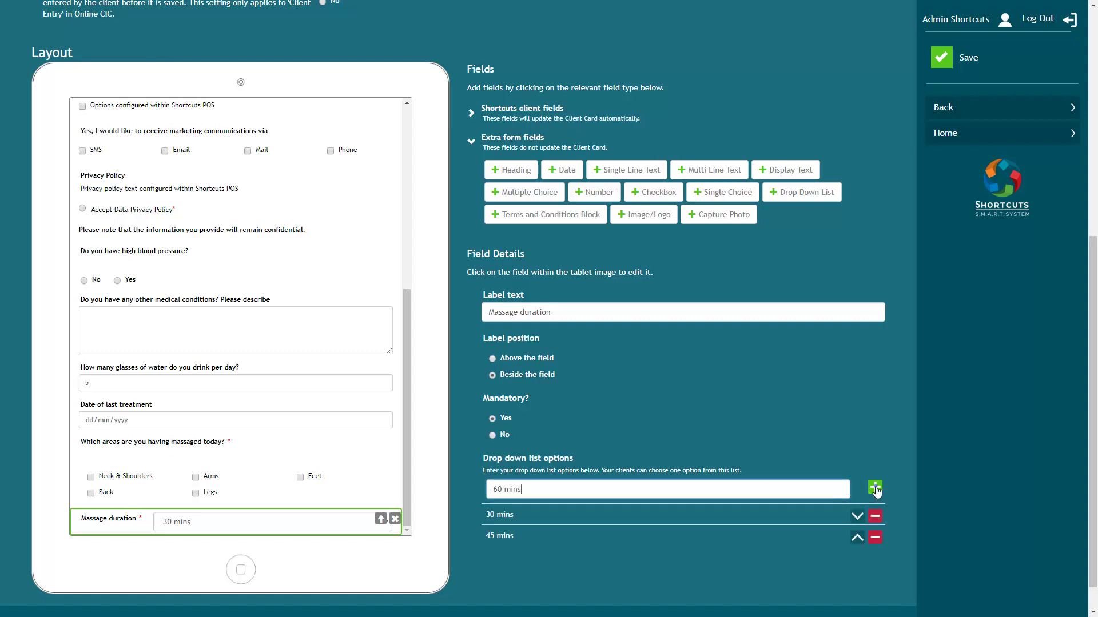
click(875, 488)
click(753, 489)
text(90 mins)
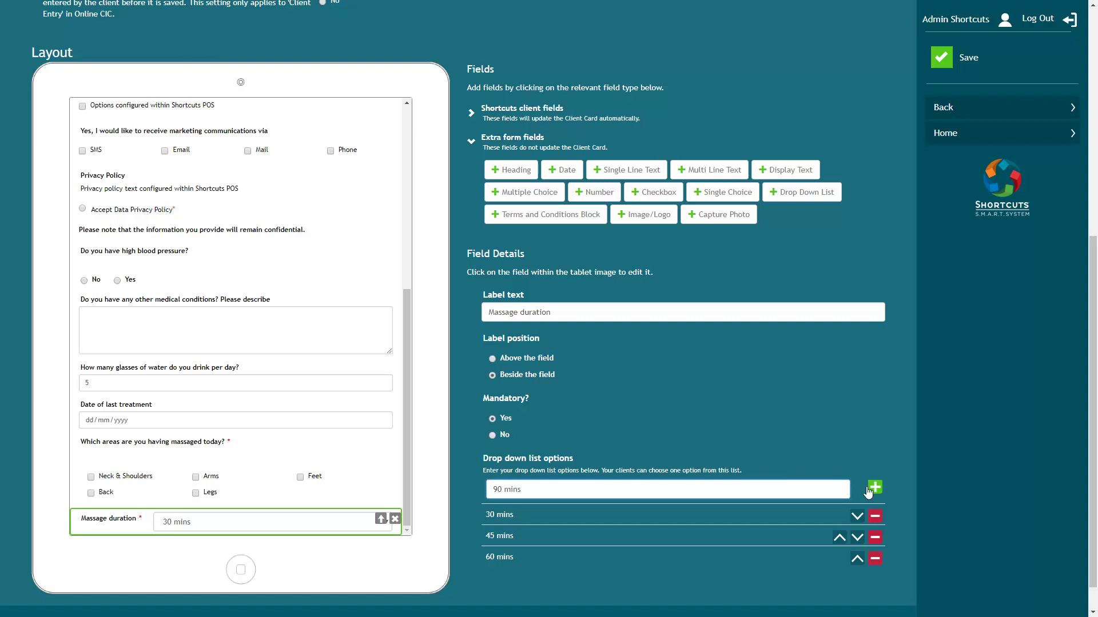
click(874, 489)
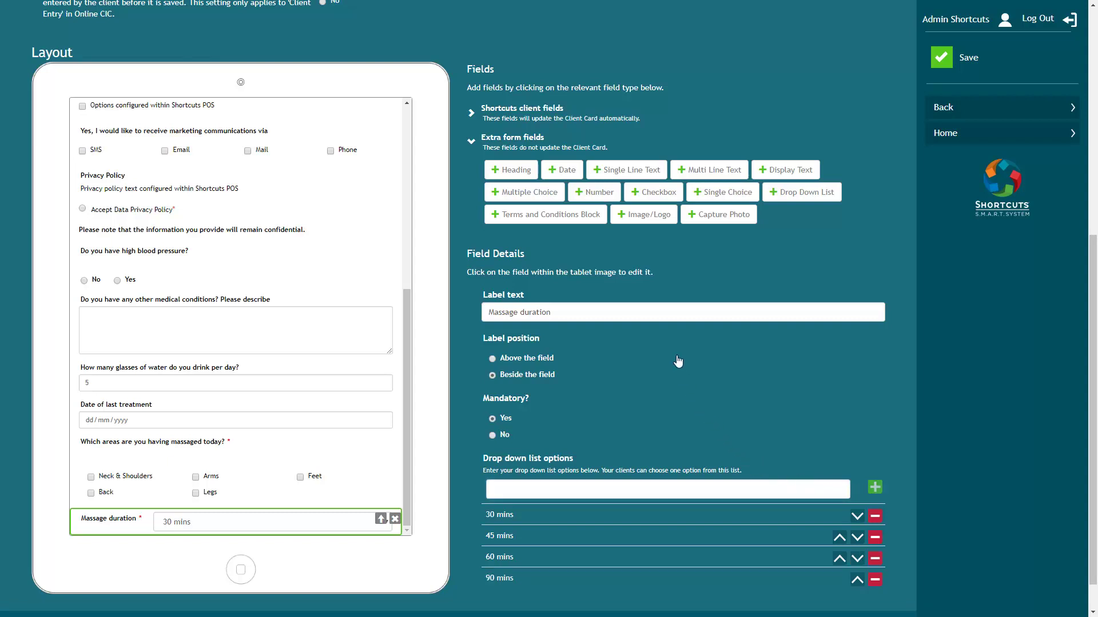
- Add a checkbox 'I would like a herbal tea after my treatment', checked by default, plus a Capture Photo field
click(653, 192)
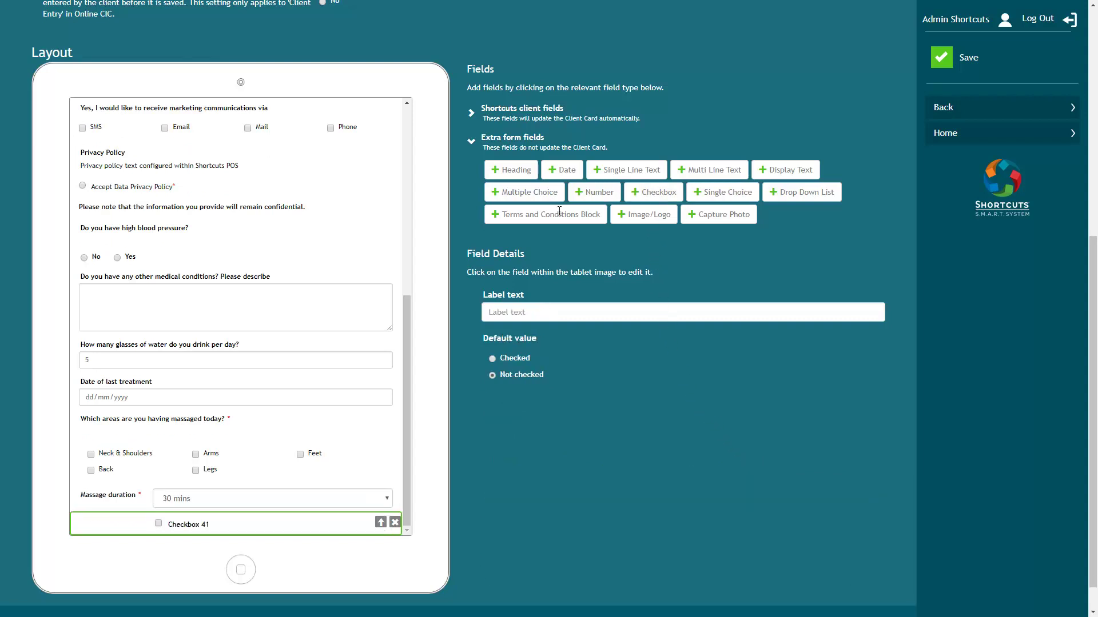
click(507, 312)
text(I would like a herbal tea after my treatment)
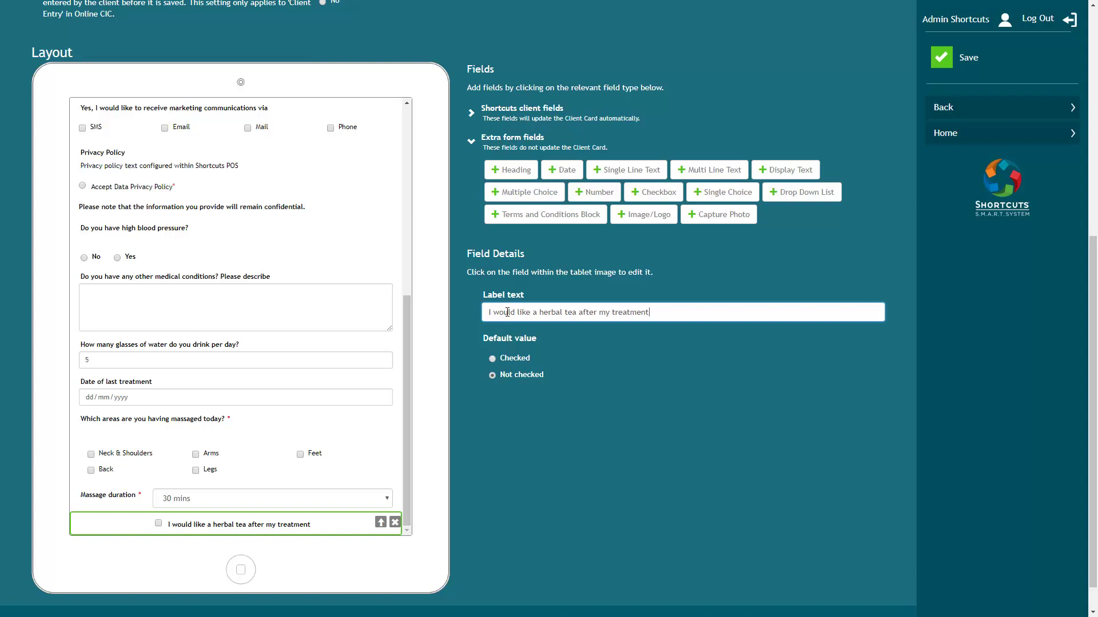
click(492, 359)
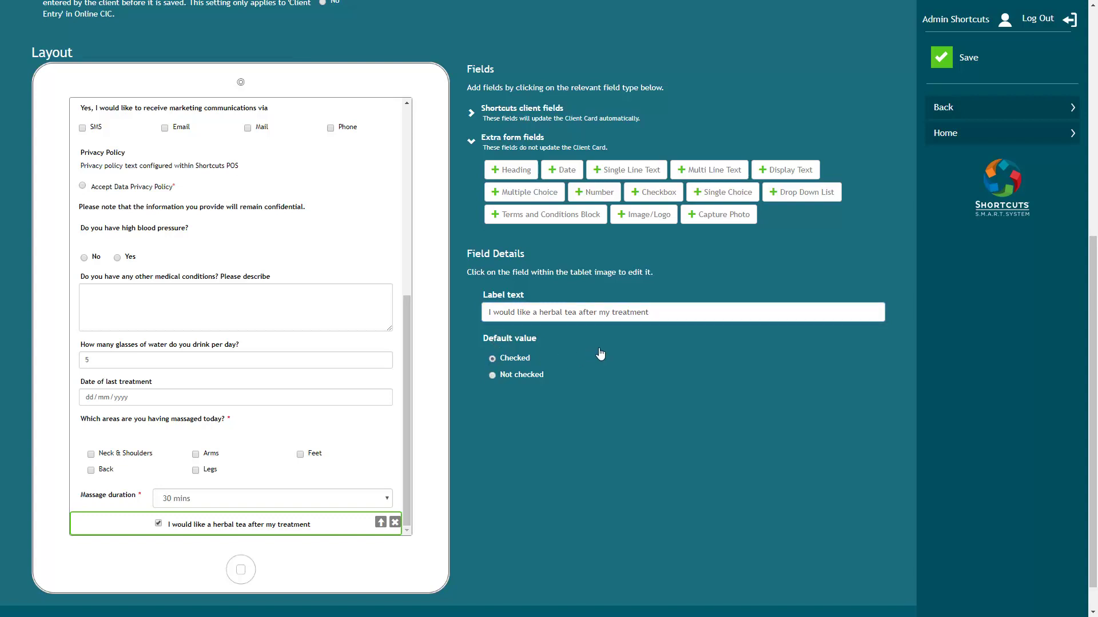
click(721, 216)
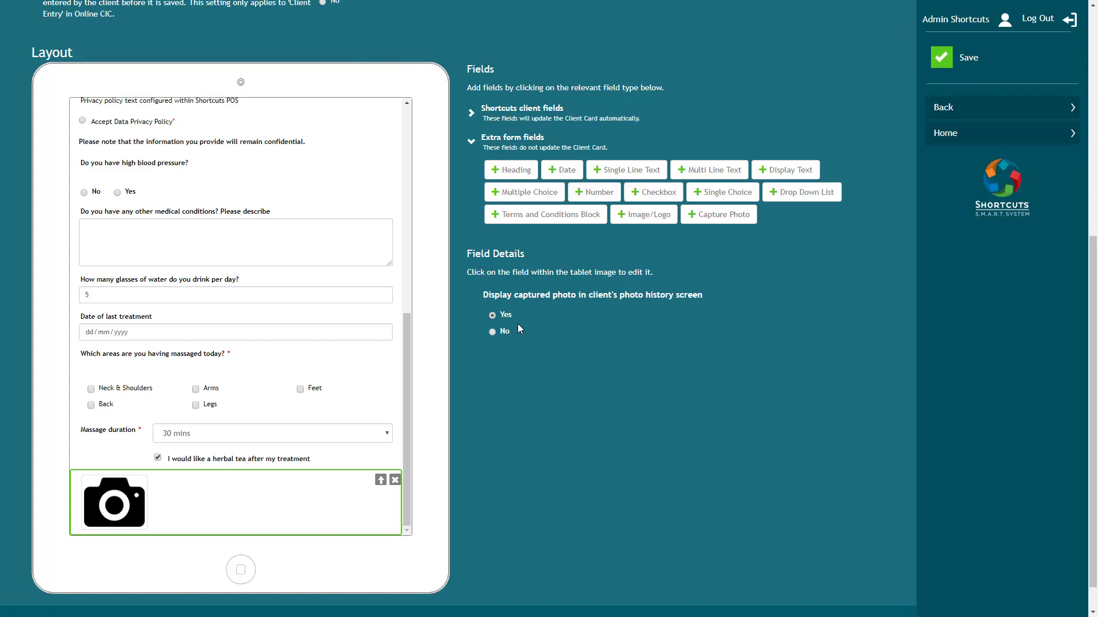
- Add a Terms and Conditions block headed 'Terms and Conditions'
click(545, 214)
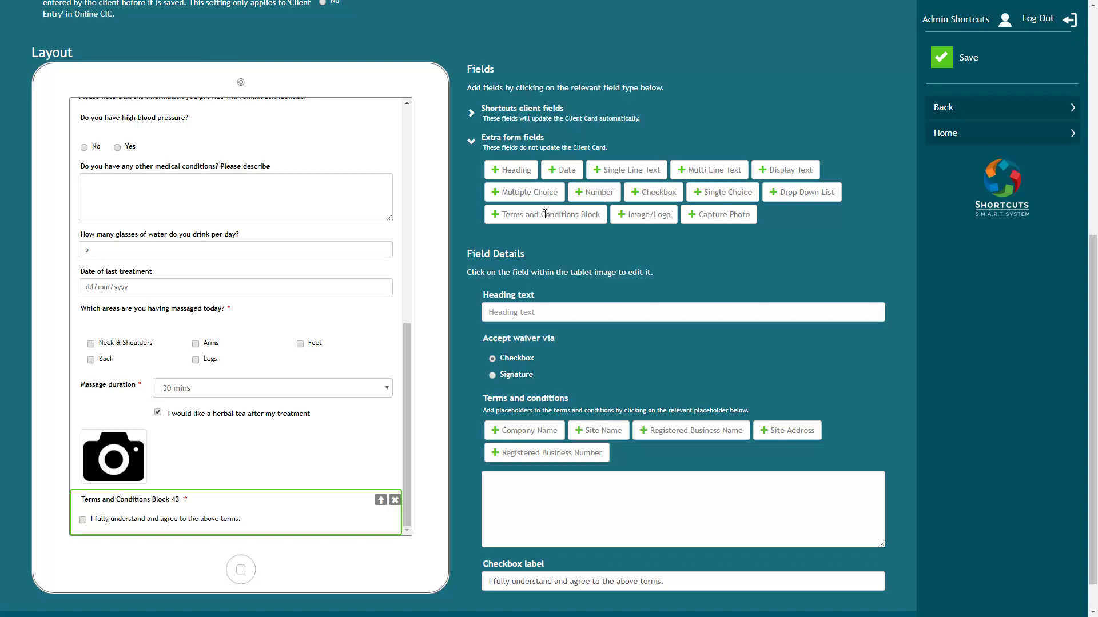
click(525, 312)
text(Terms and Conditions)
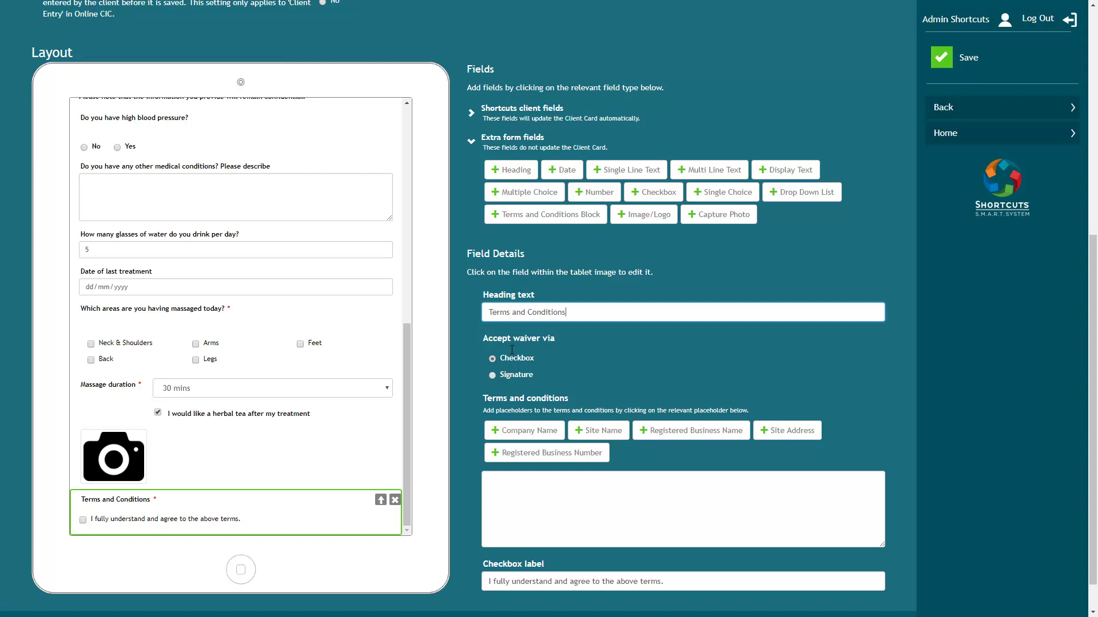
- Paste the terms text and add 'I am receiving at' with a Site Name placeholder
click(507, 484)
text(I confirm that the answers I have given are correct and I have not withheld any information that may be relevant to the treatment. I am aware that it is my responsibility to inform my therapist of my current medical or health conditions as this is essential for them to execute appropriate treatment procedures.)
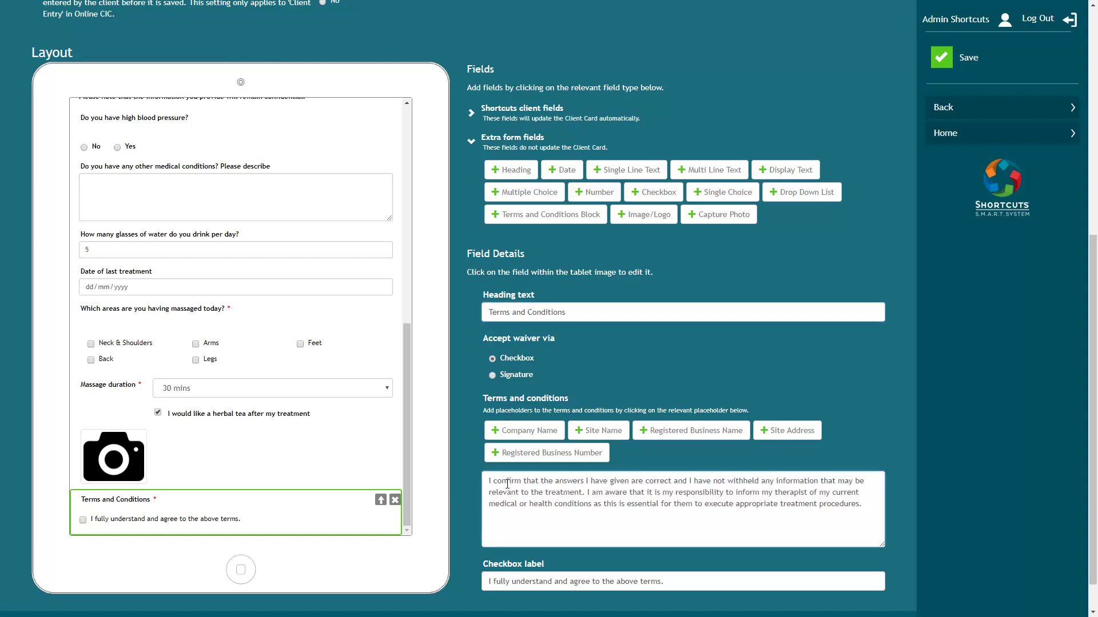
click(581, 492)
text(I am receiving at)
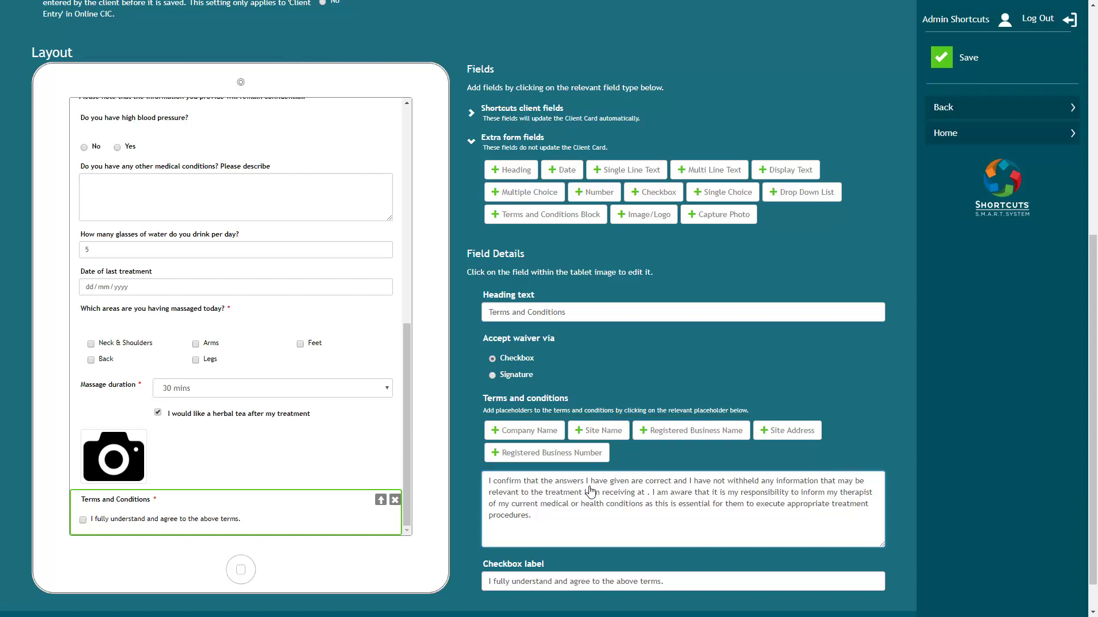
click(596, 435)
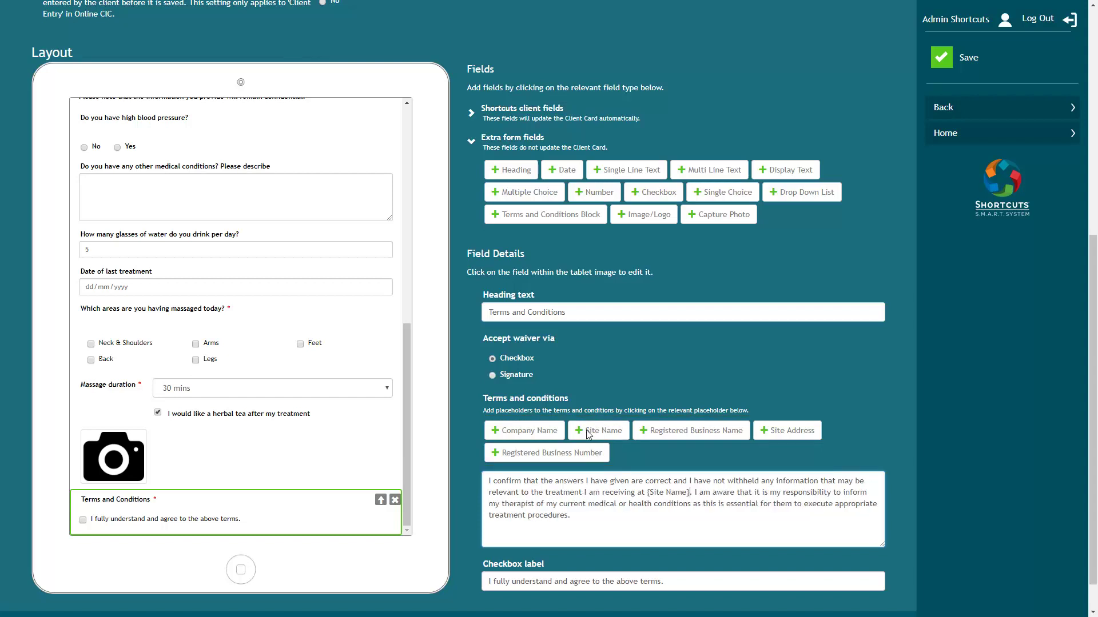